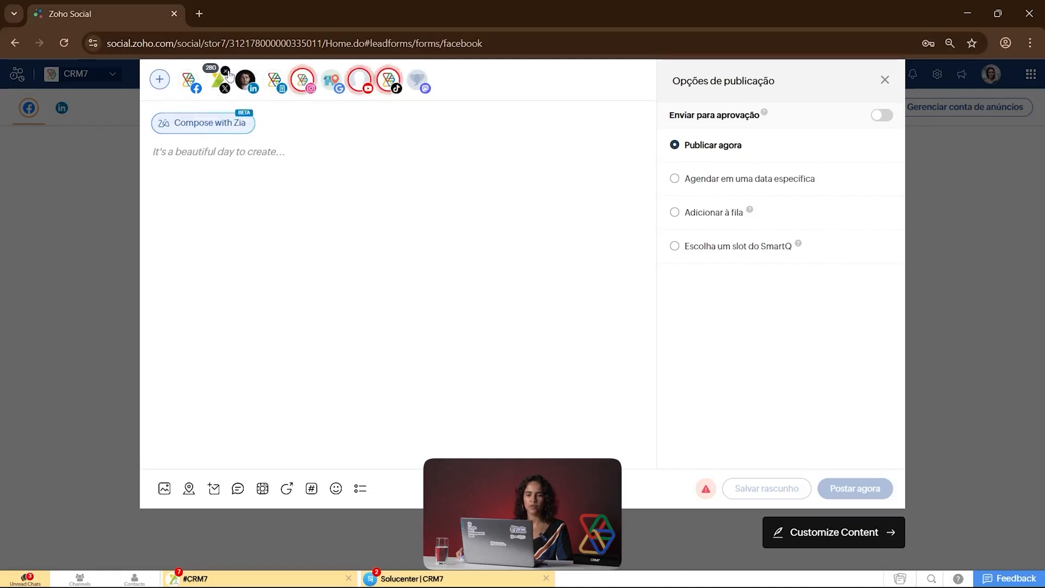
Step: Remove the X, LinkedIn profile, Instagram, Google, YouTube, TikTok and Mastodon channels from the new post
click(227, 75)
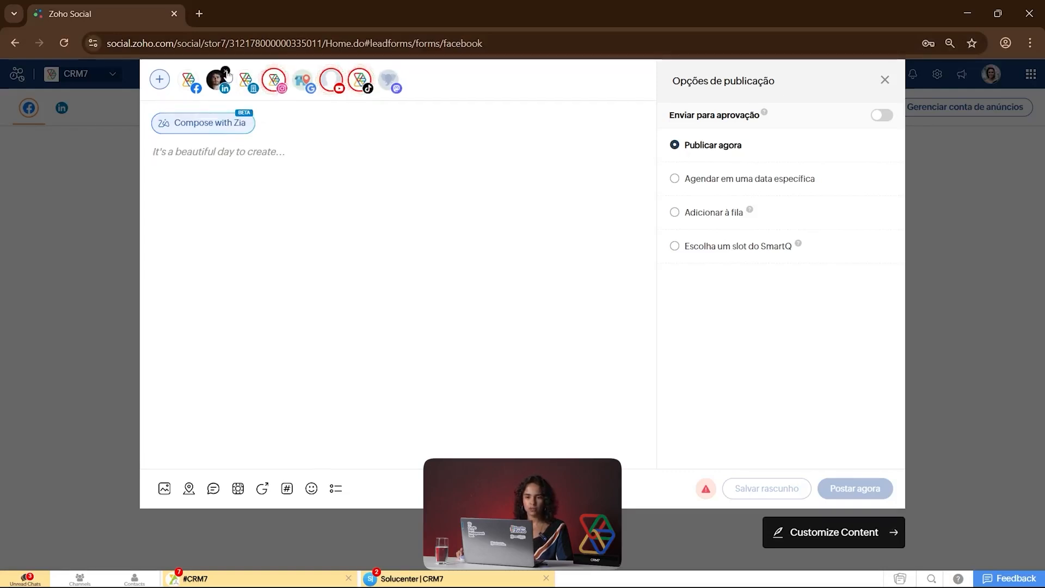
click(225, 75)
click(253, 74)
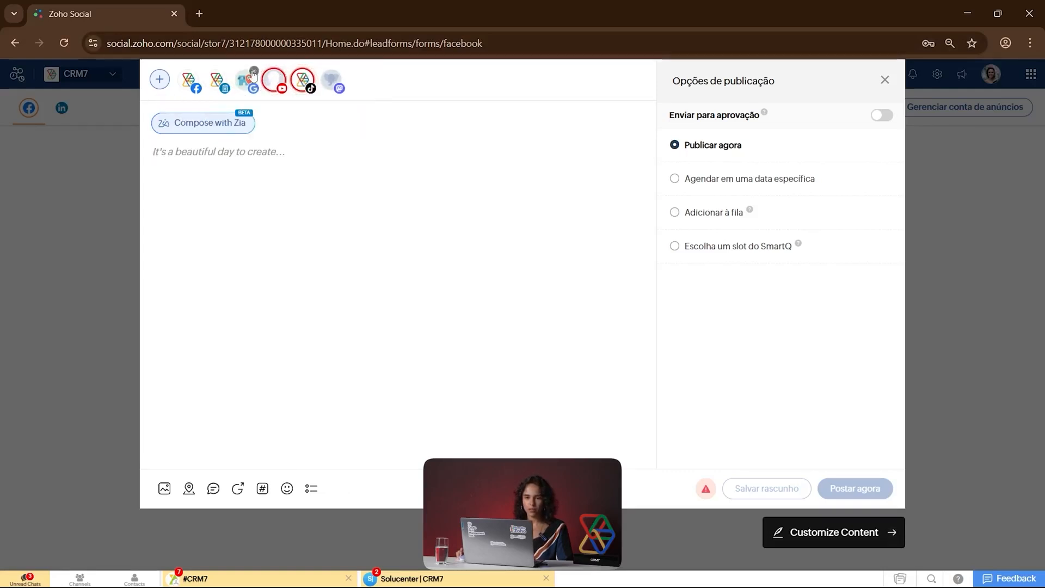
click(253, 74)
click(253, 73)
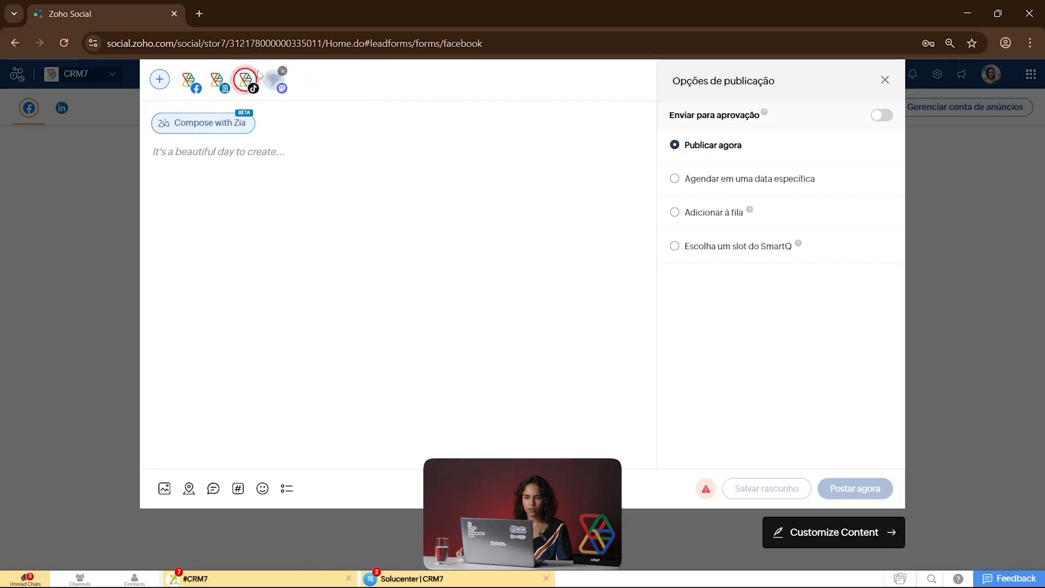
click(254, 73)
click(254, 72)
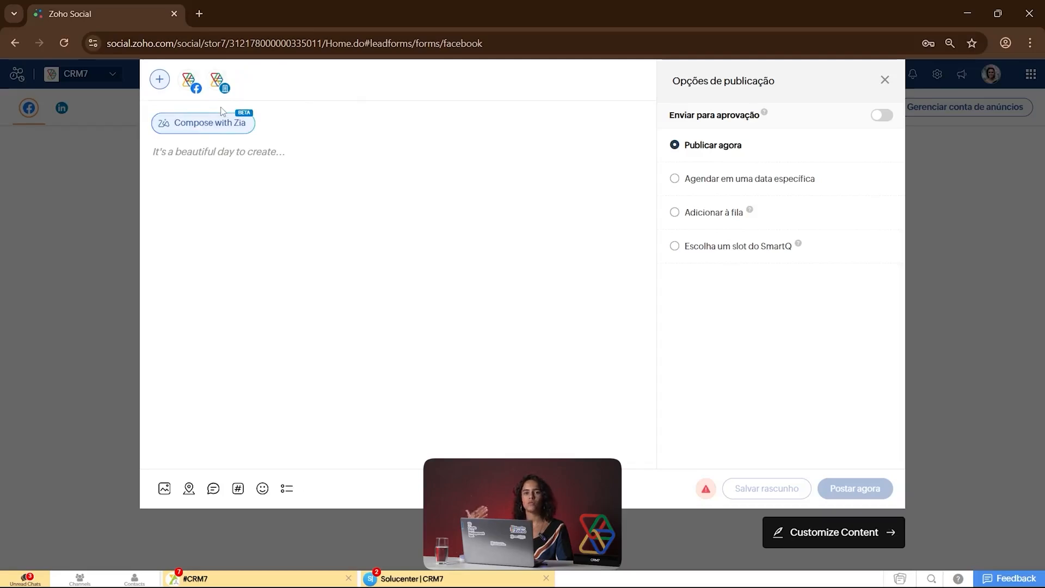
Step: Add the crm7brasil Instagram channel to the post and remove the LinkedIn company page
click(160, 79)
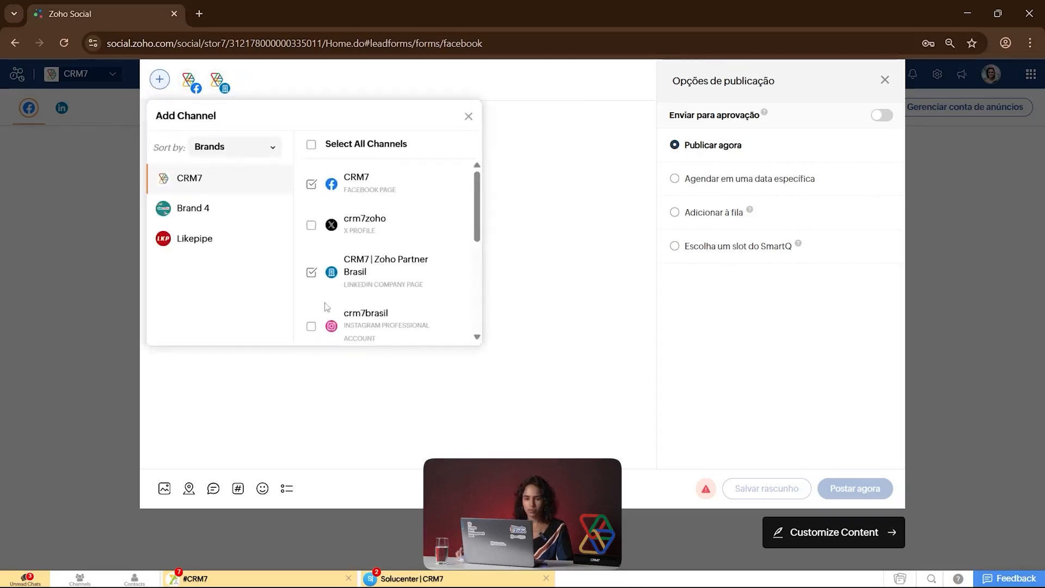
click(311, 326)
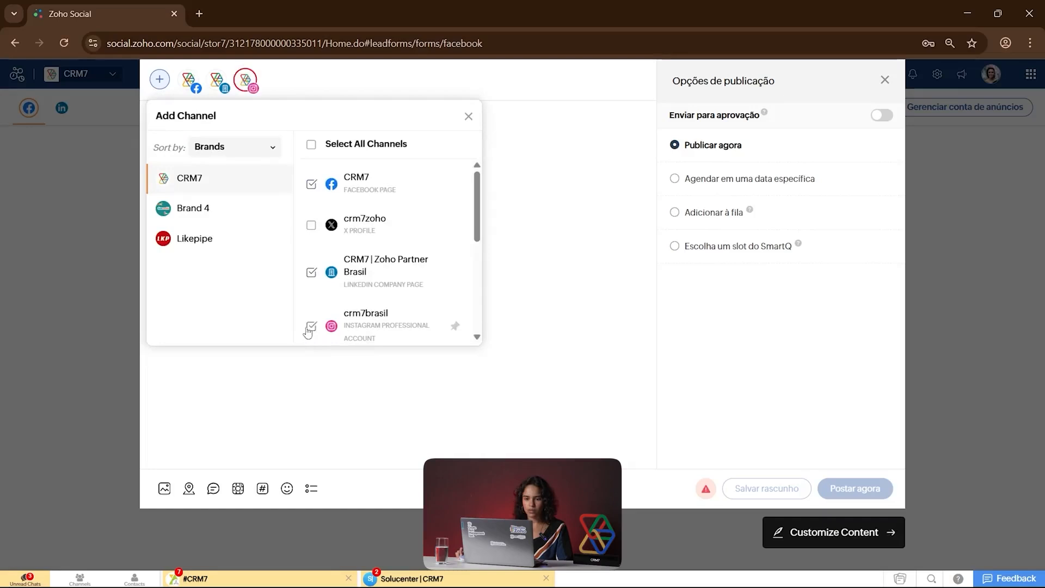
click(468, 116)
click(225, 70)
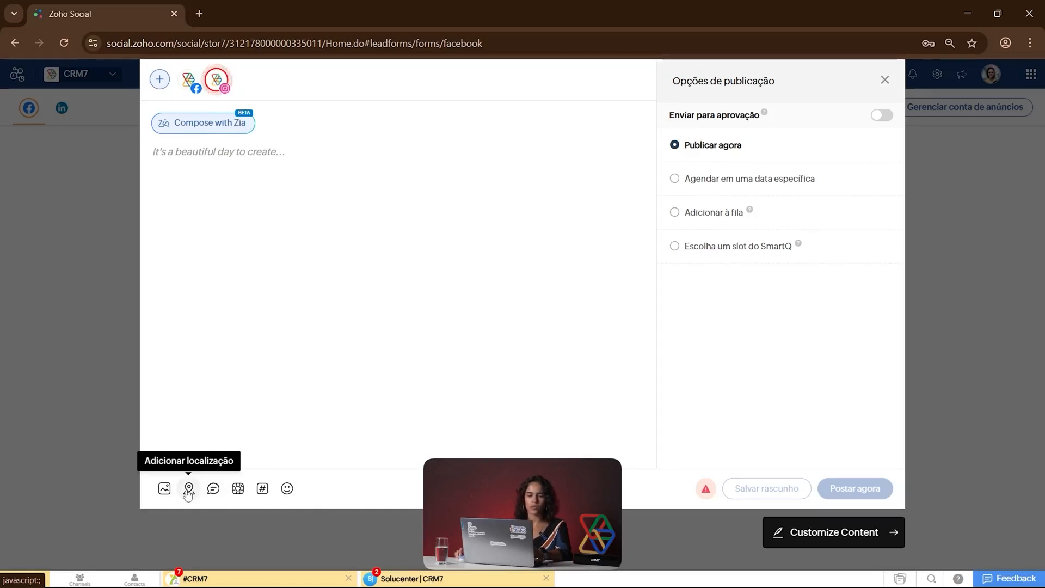
Step: View the post's Instagram preview and the hashtag groups
click(237, 488)
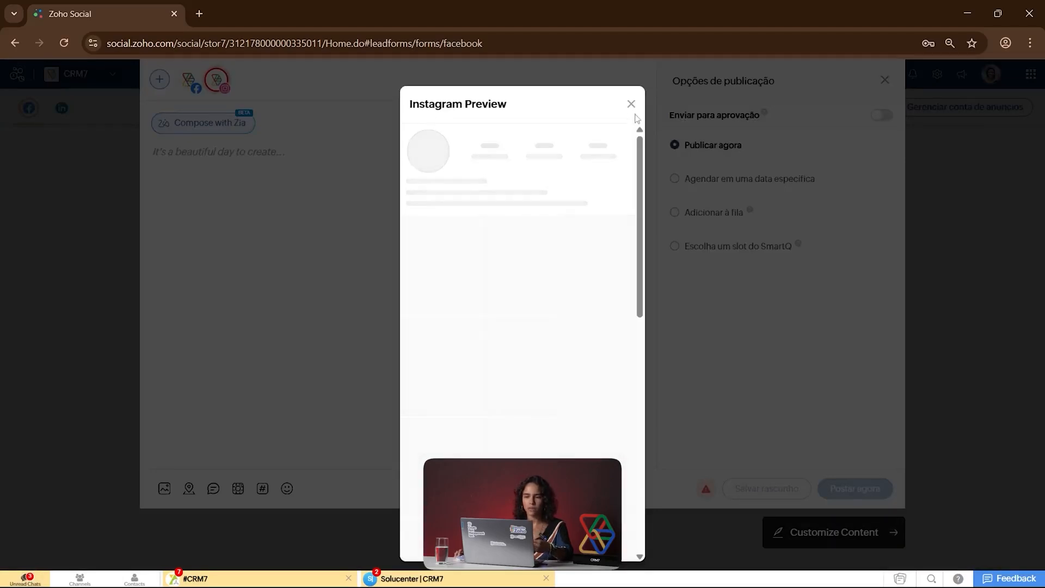
click(631, 103)
click(259, 494)
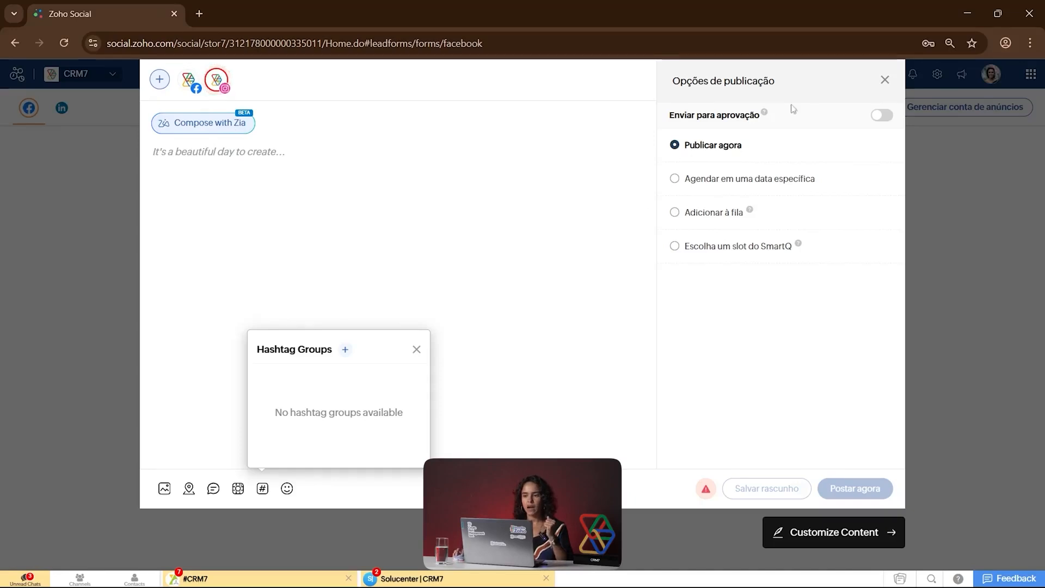
Step: Turn on sending for approval, try the specific-date, queue and SmartQ scheduling options, and close the post composer
click(878, 117)
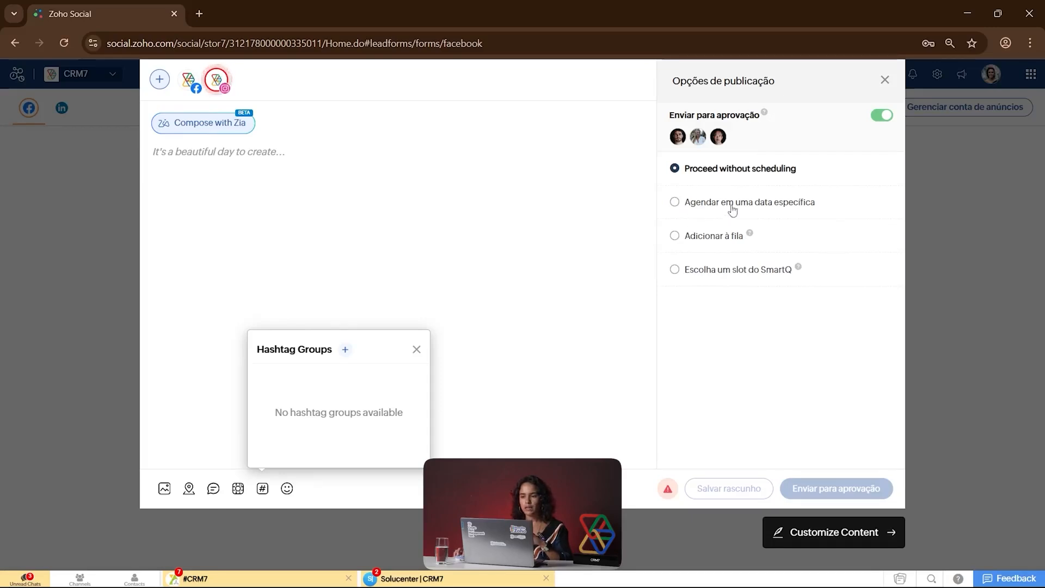
click(702, 206)
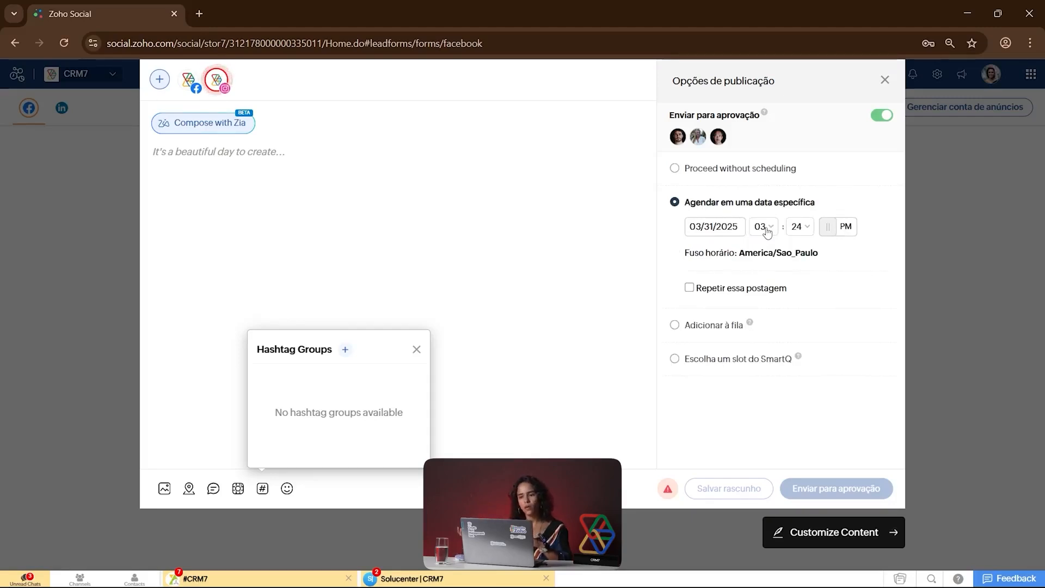
click(675, 326)
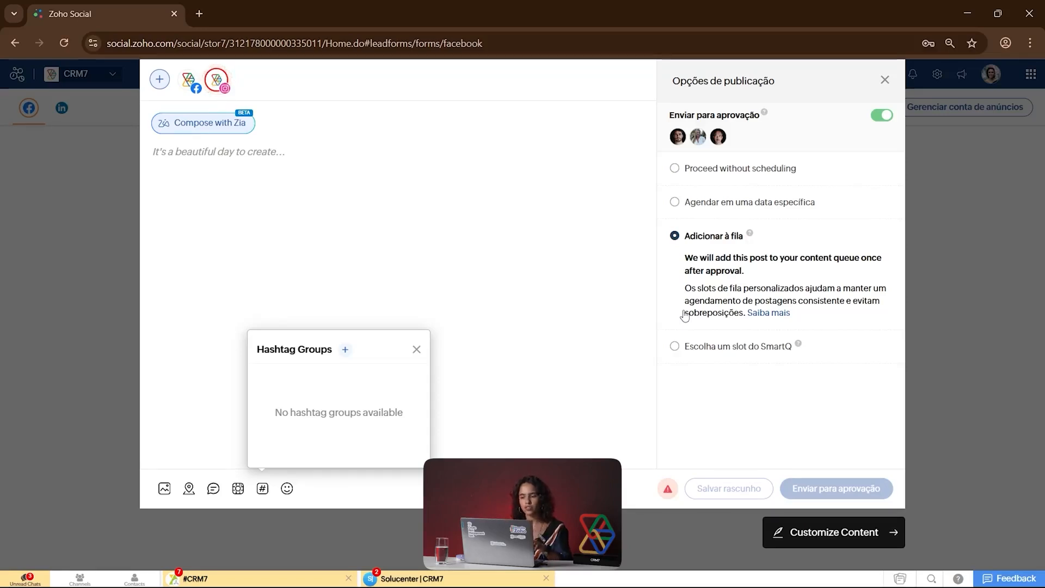
click(706, 355)
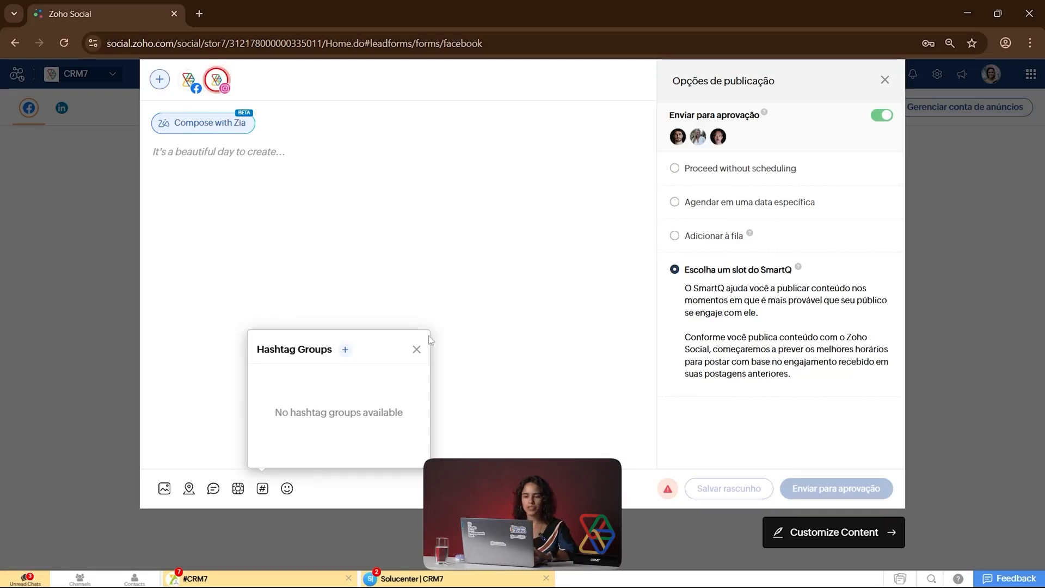
click(416, 351)
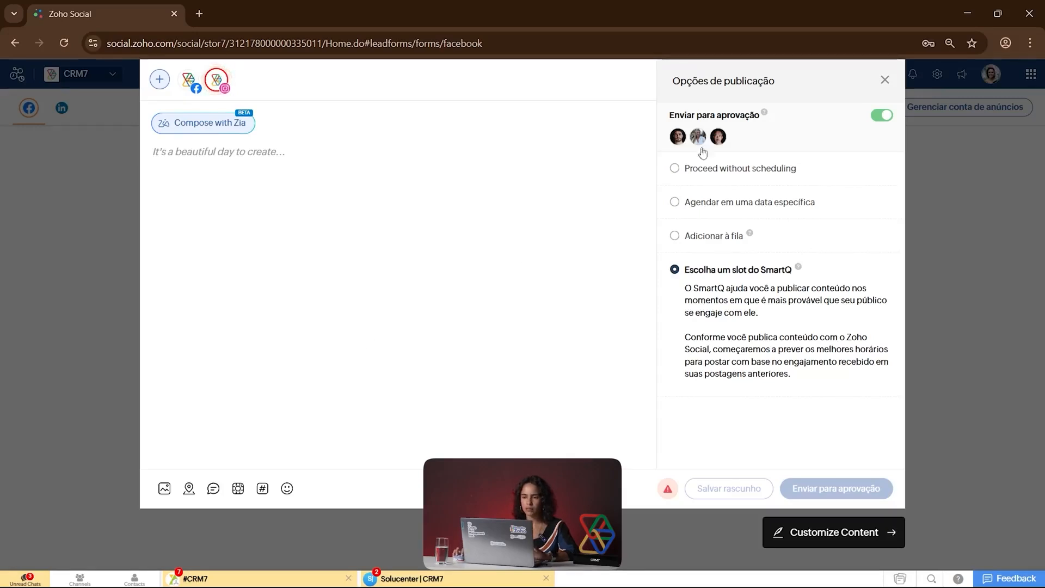
click(884, 80)
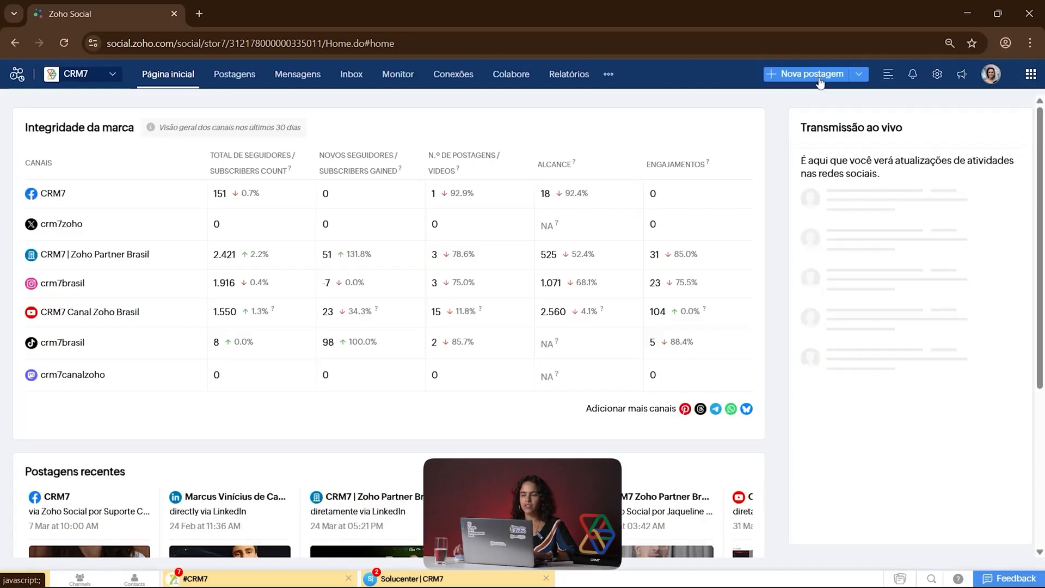
Step: Start a post with customized content, examine its shared, Facebook and X versions, and close the composer
click(861, 76)
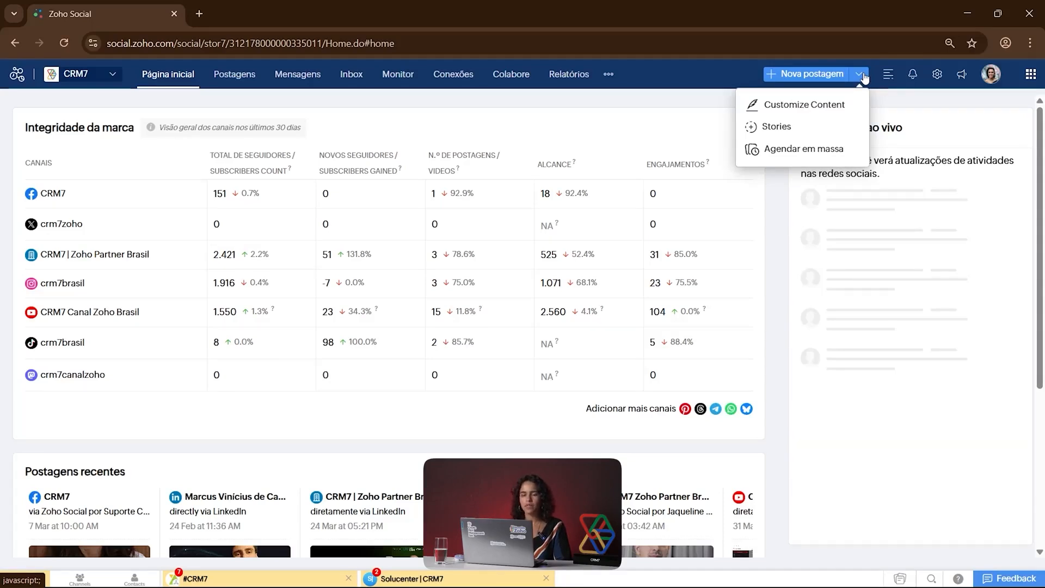
click(806, 105)
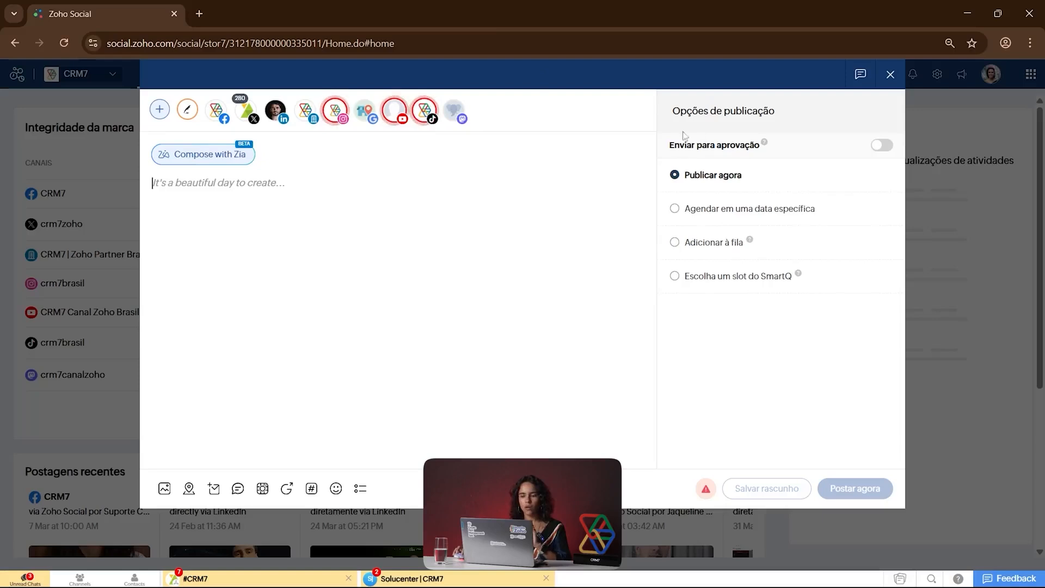
mouse_move(186, 112)
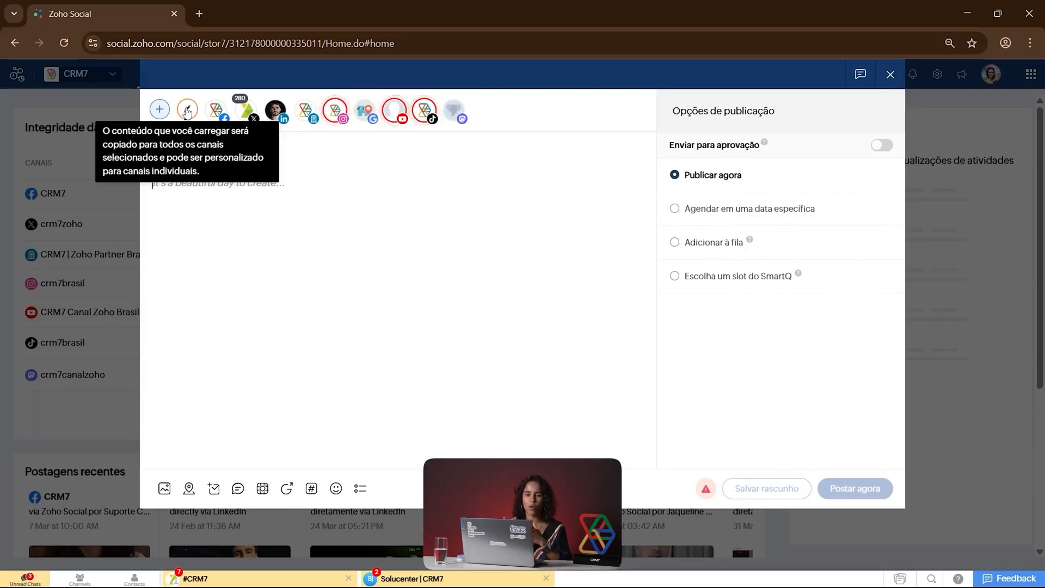
click(301, 189)
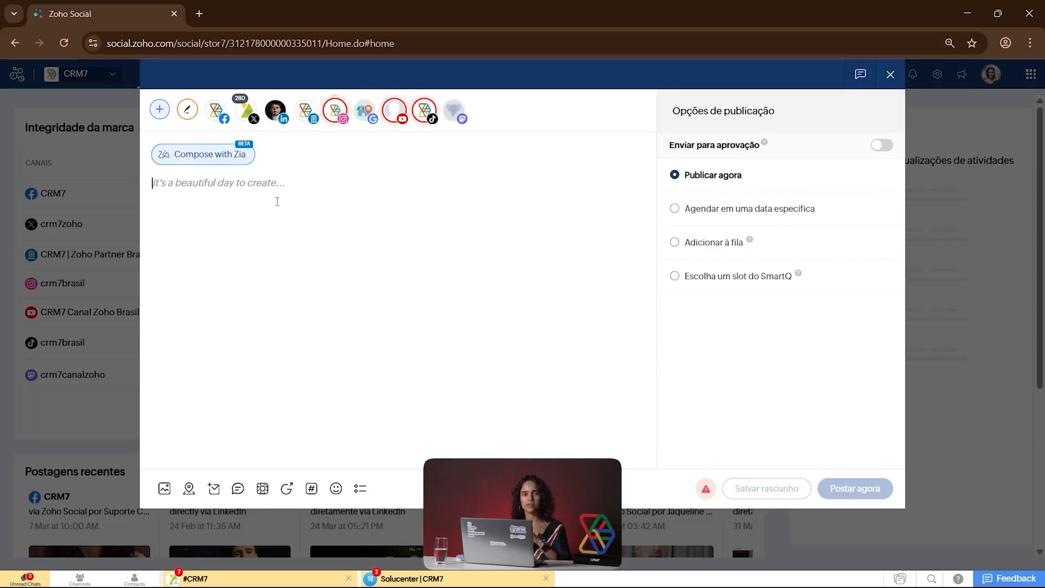
click(215, 120)
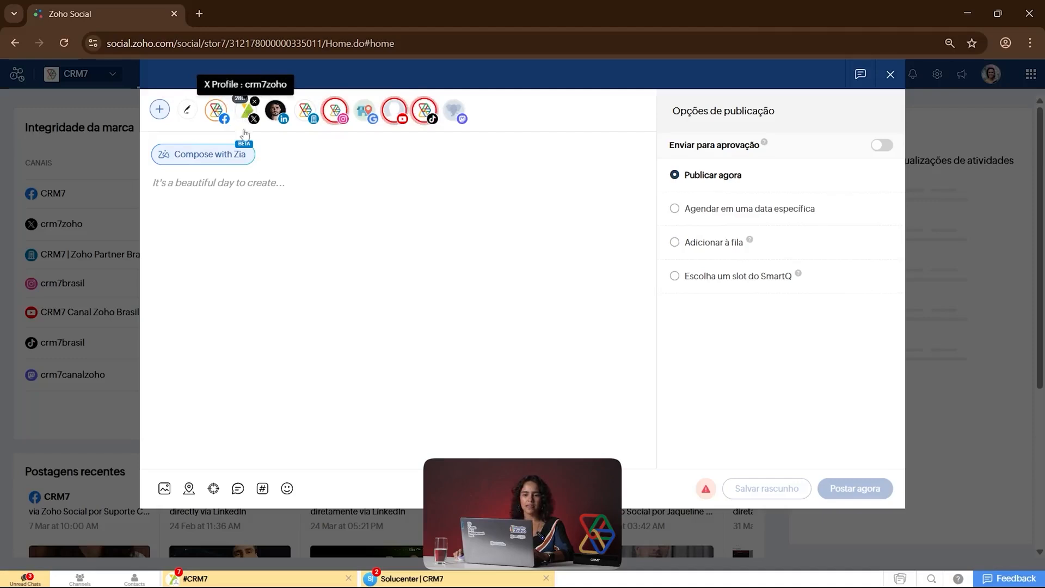
click(246, 111)
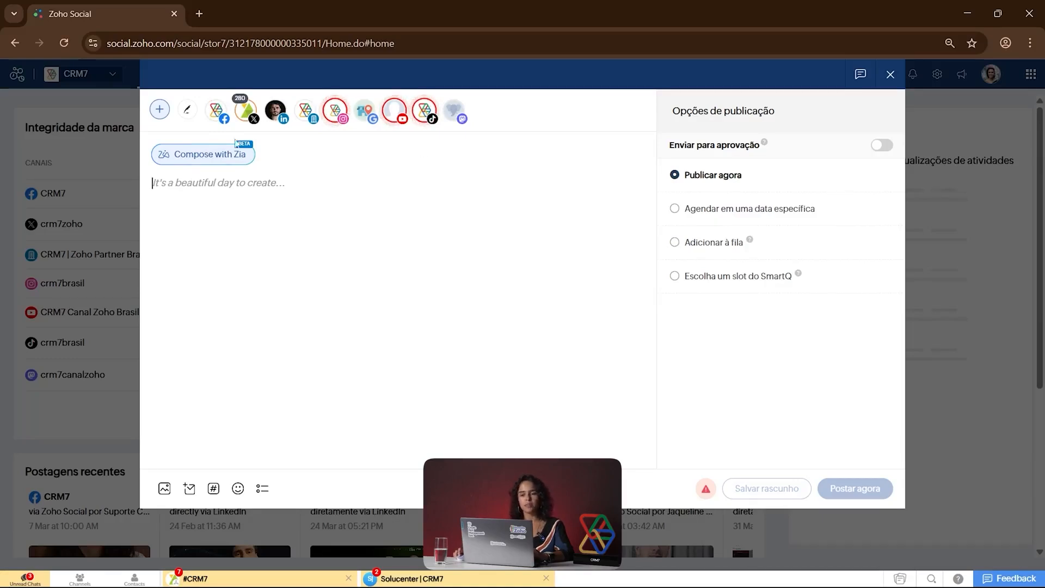
click(188, 116)
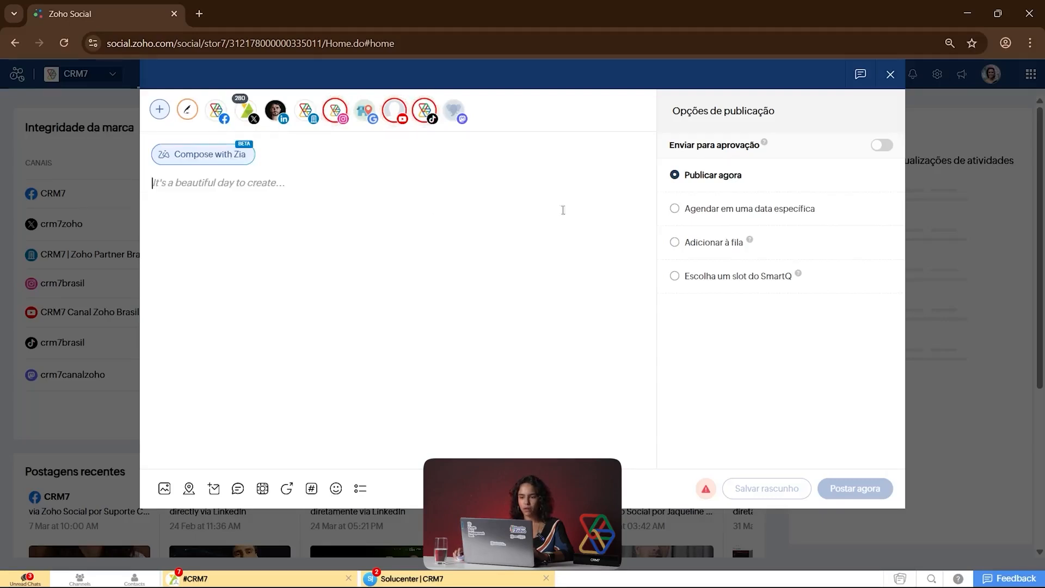
click(890, 74)
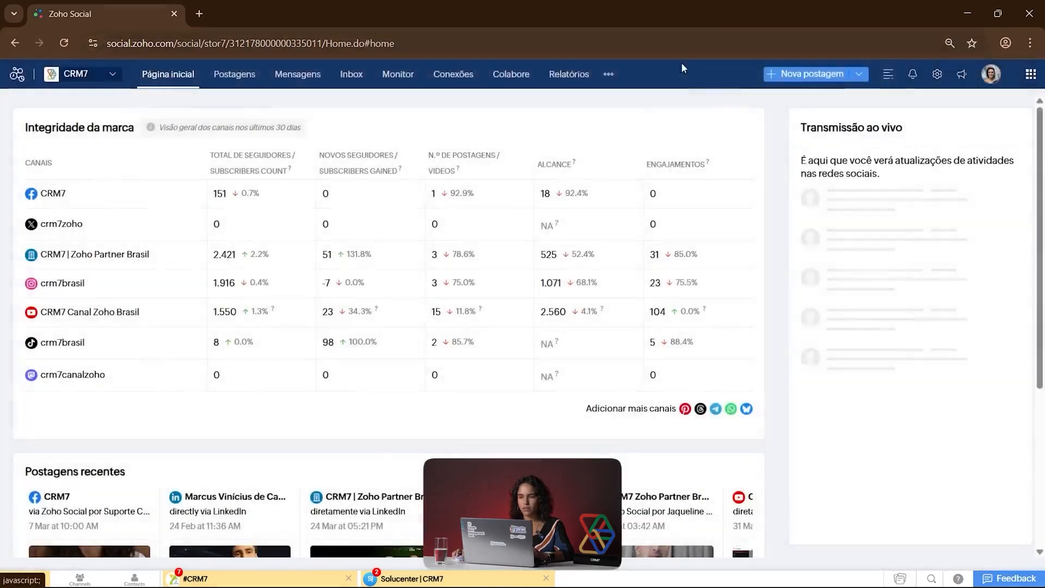
Step: Create a new story from scratch and give it a black background
click(859, 74)
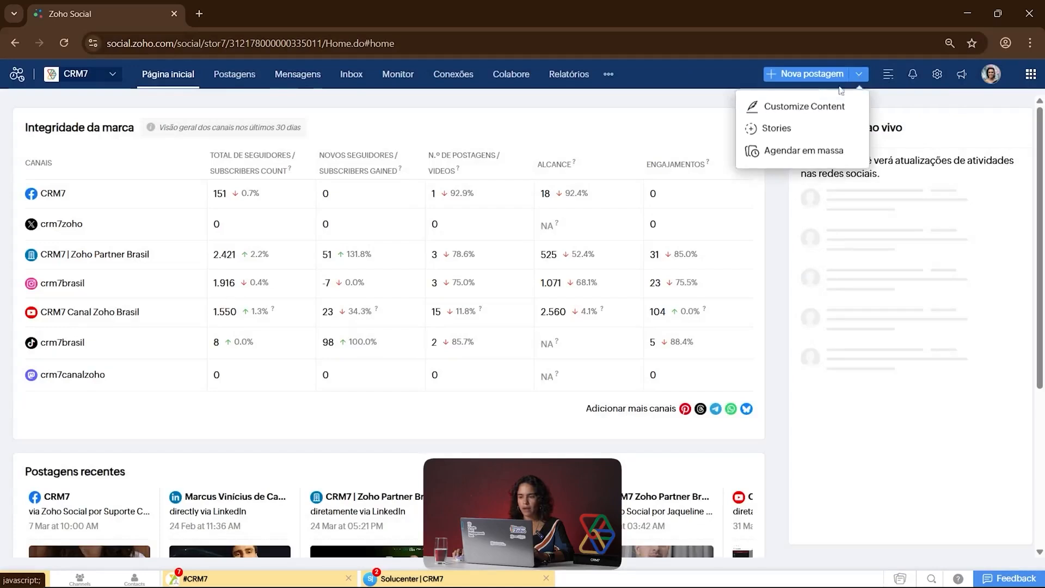
click(789, 130)
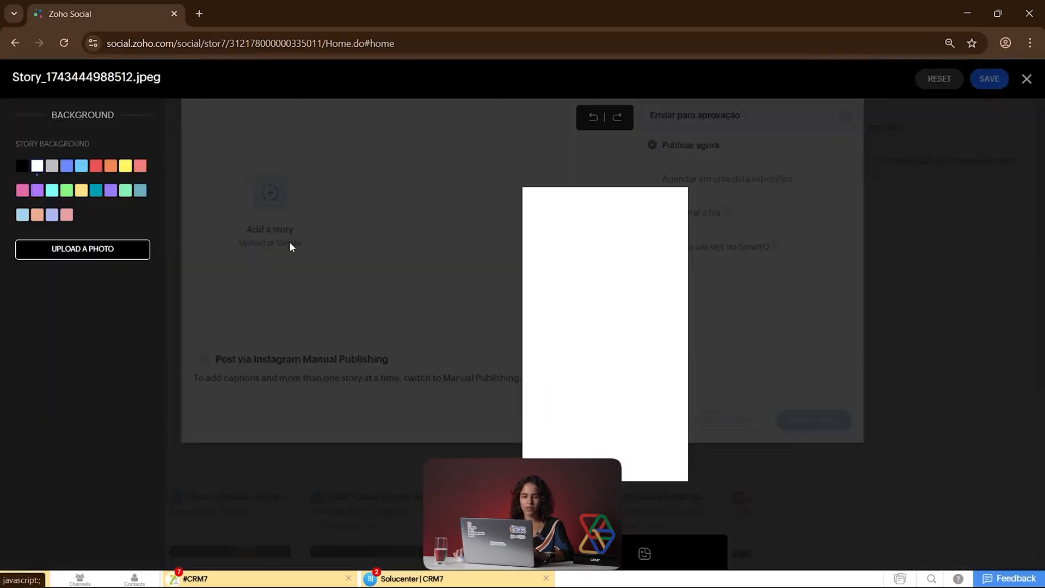
click(293, 243)
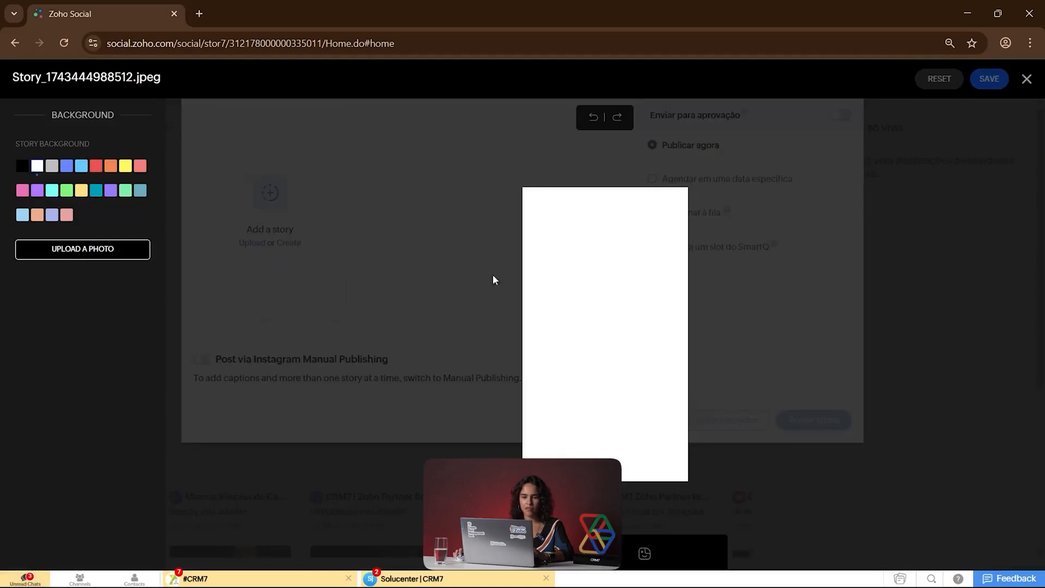
click(22, 168)
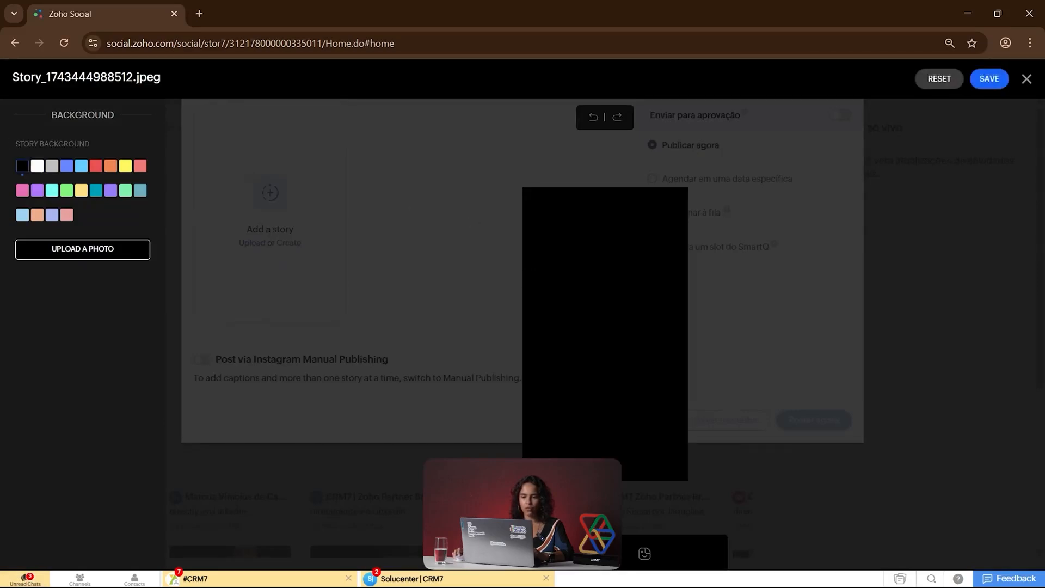
Step: Add two text boxes to the story and arrange them one above the other near the middle of the canvas
click(606, 554)
click(83, 161)
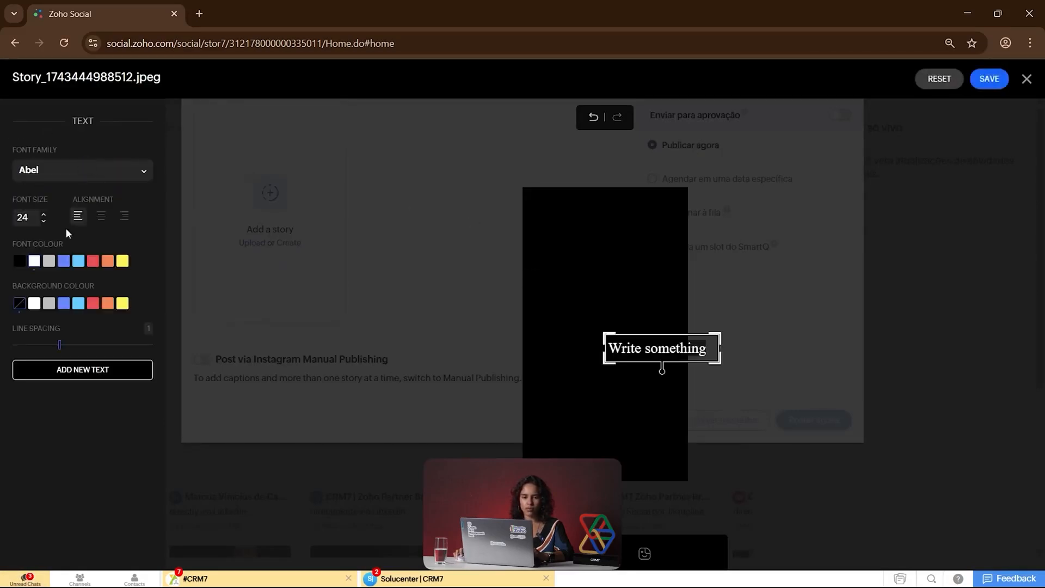
click(112, 378)
drag(613, 332, 560, 308)
drag(685, 354, 633, 376)
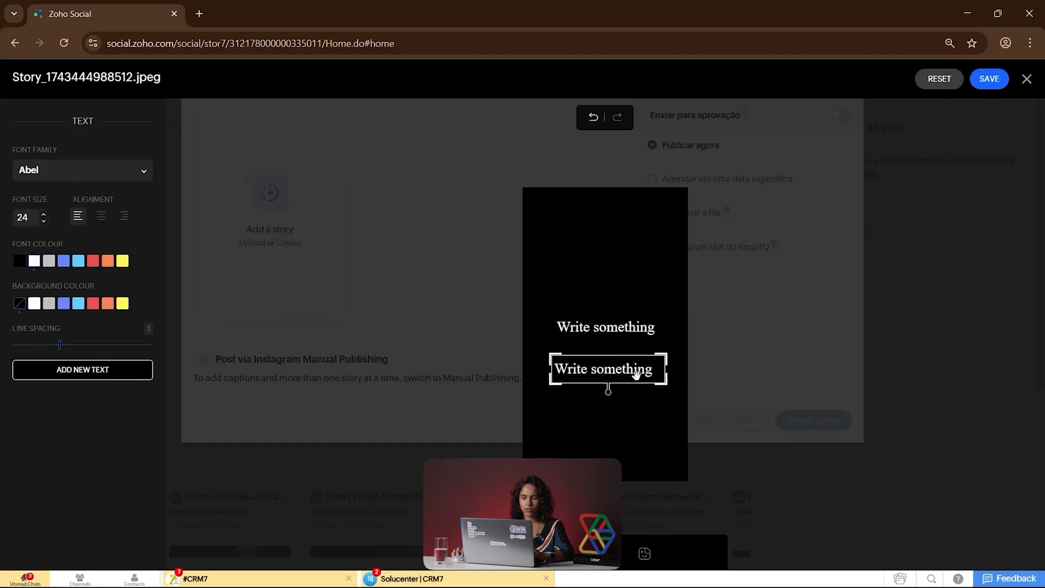
Step: Look through the available story stickers and save the story
click(645, 554)
click(646, 554)
drag(160, 139, 202, 120)
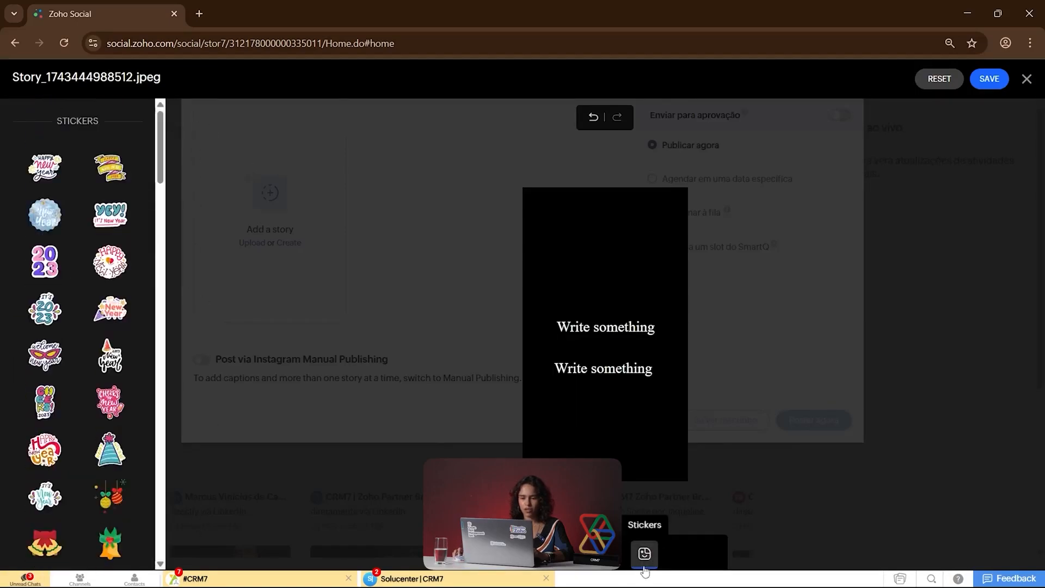
click(555, 257)
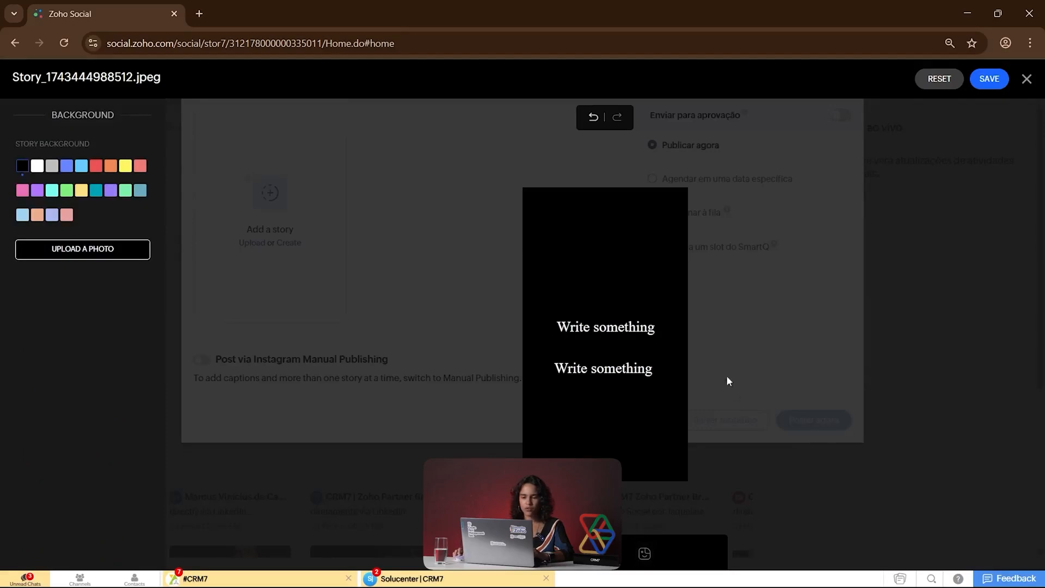
click(992, 77)
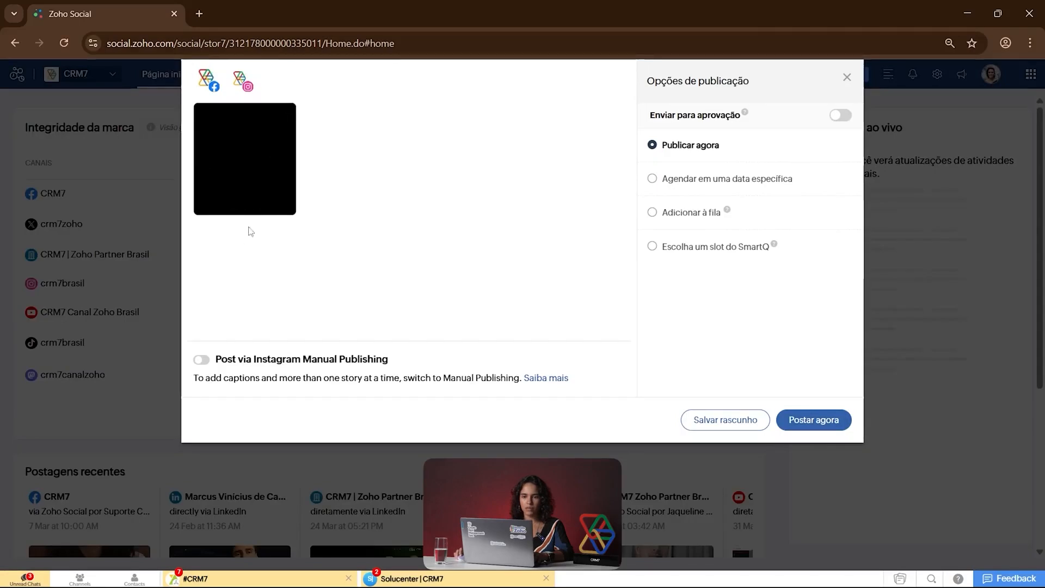
Step: Reopen the saved story for editing, add two new text boxes, and position both inside the black canvas
click(260, 209)
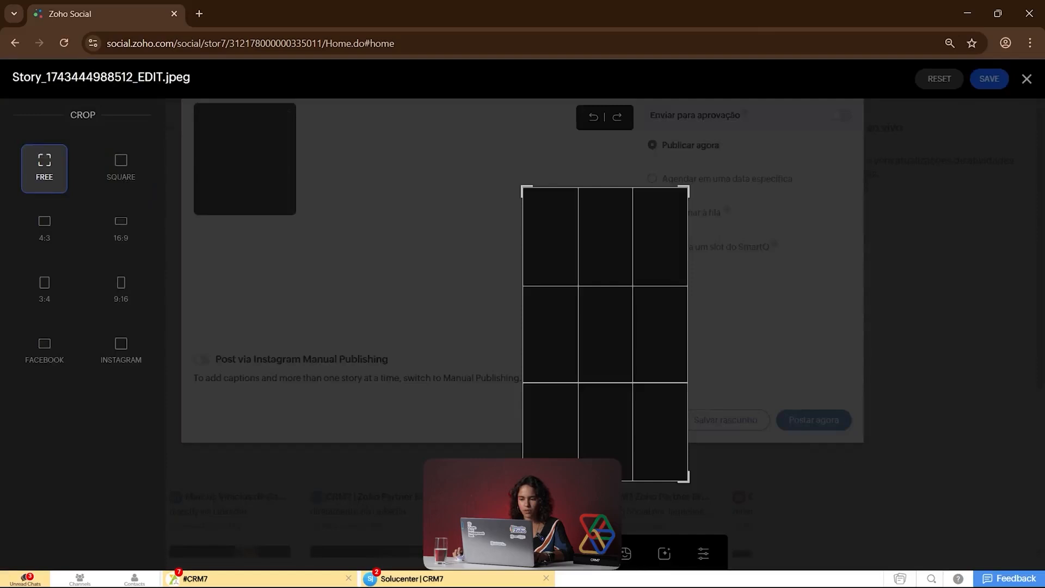
click(586, 554)
click(87, 165)
click(100, 370)
drag(673, 346, 613, 315)
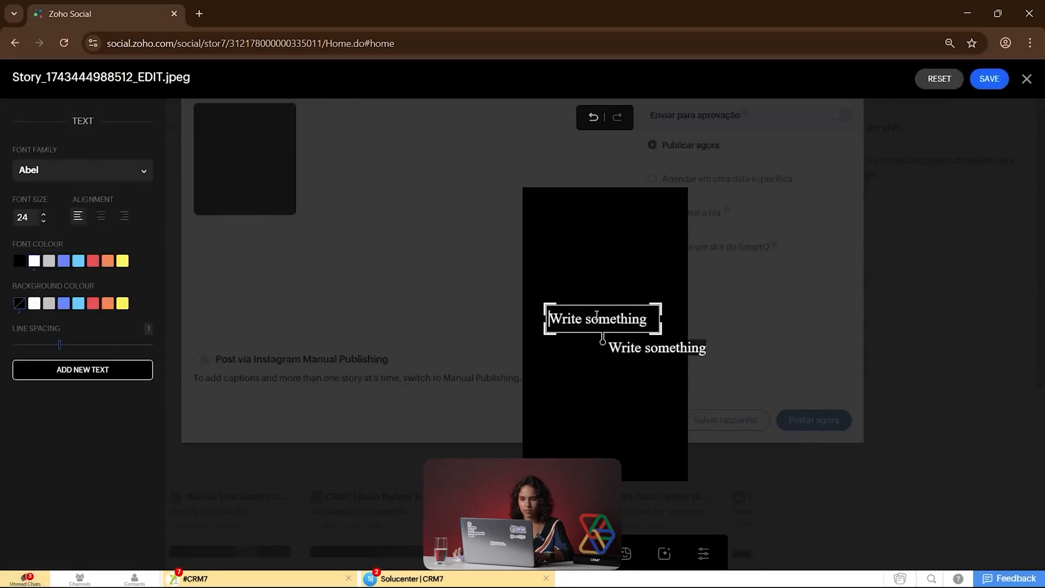
drag(655, 357, 636, 356)
click(606, 366)
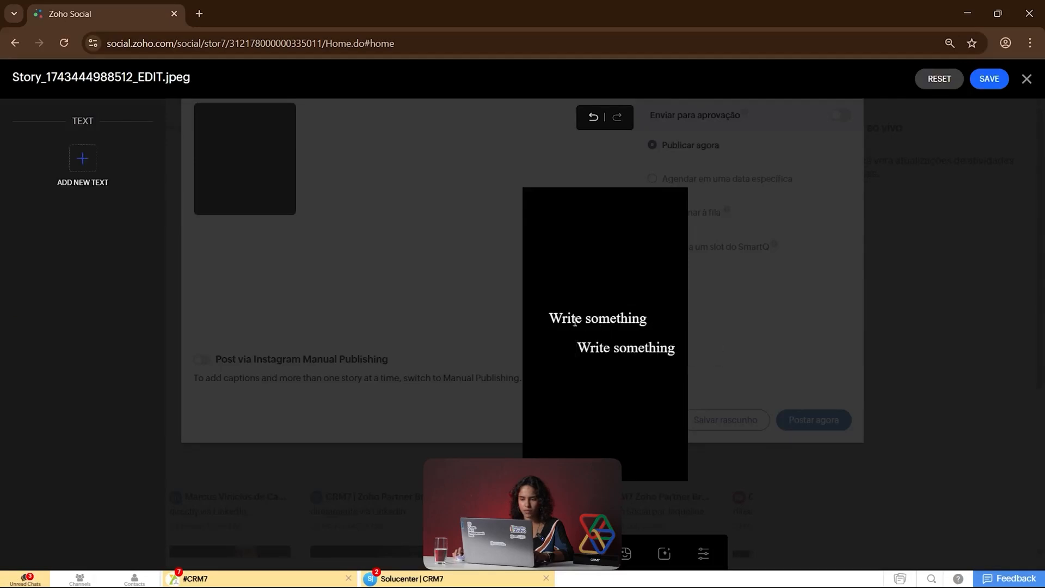
Step: Replace the lower text box's placeholder with "Olá" and save the story
click(601, 350)
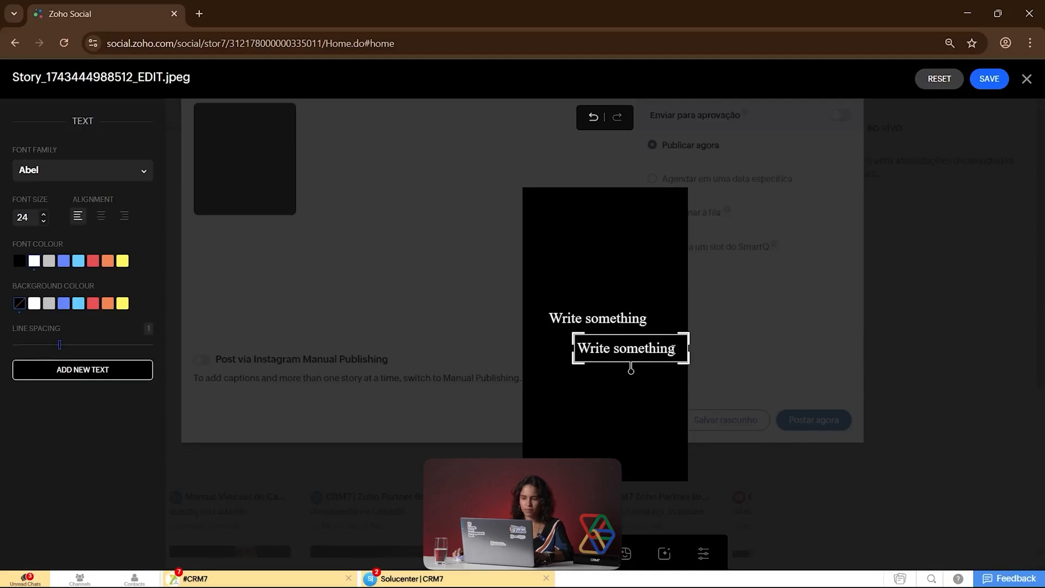
key(ctrl+a)
key(BackSpace)
text(Olá)
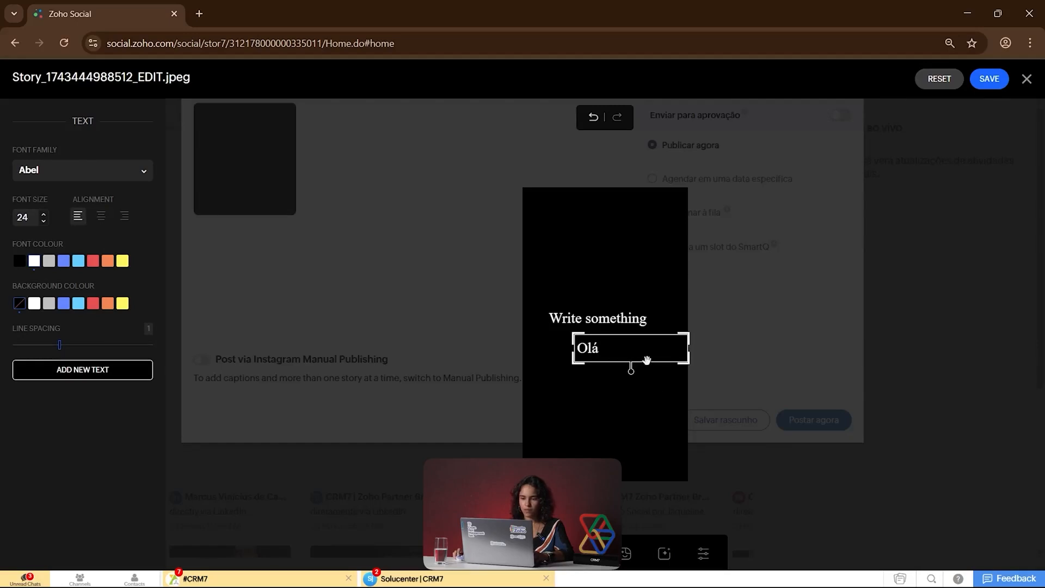
drag(647, 361, 581, 387)
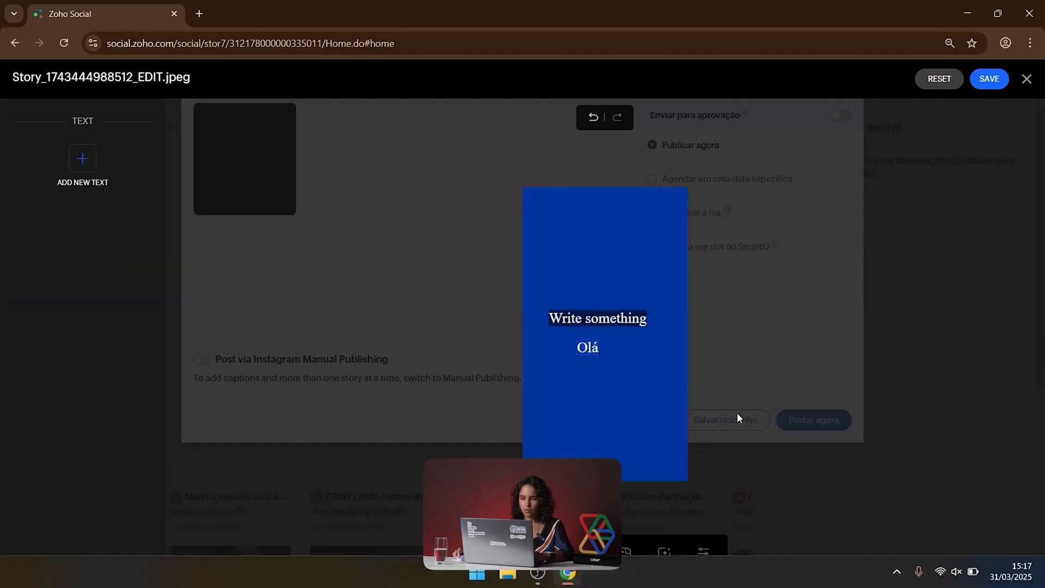
click(980, 81)
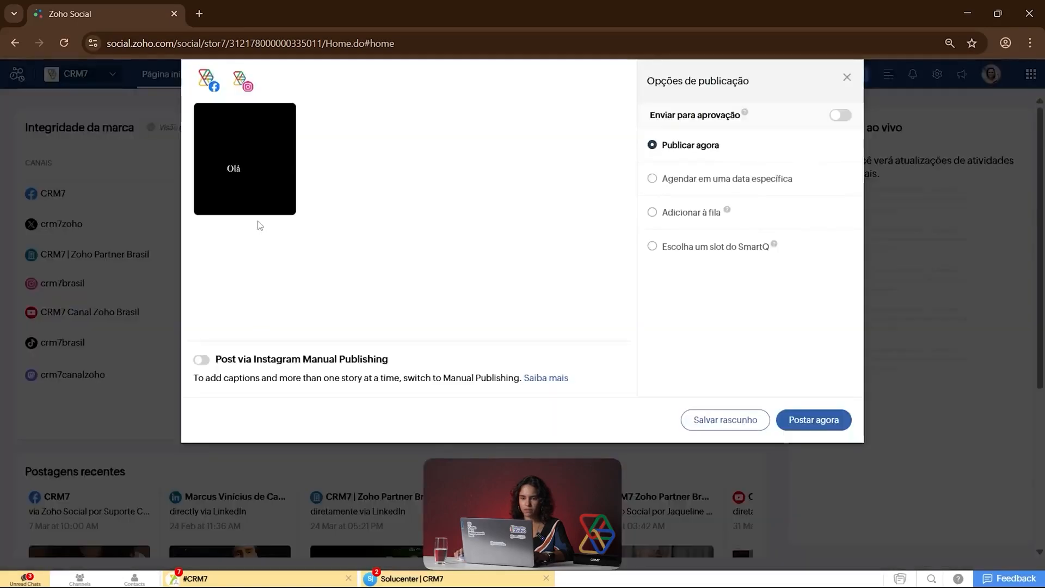
Step: Preview the saved story as it would appear on Instagram and close the story composer without posting
click(233, 204)
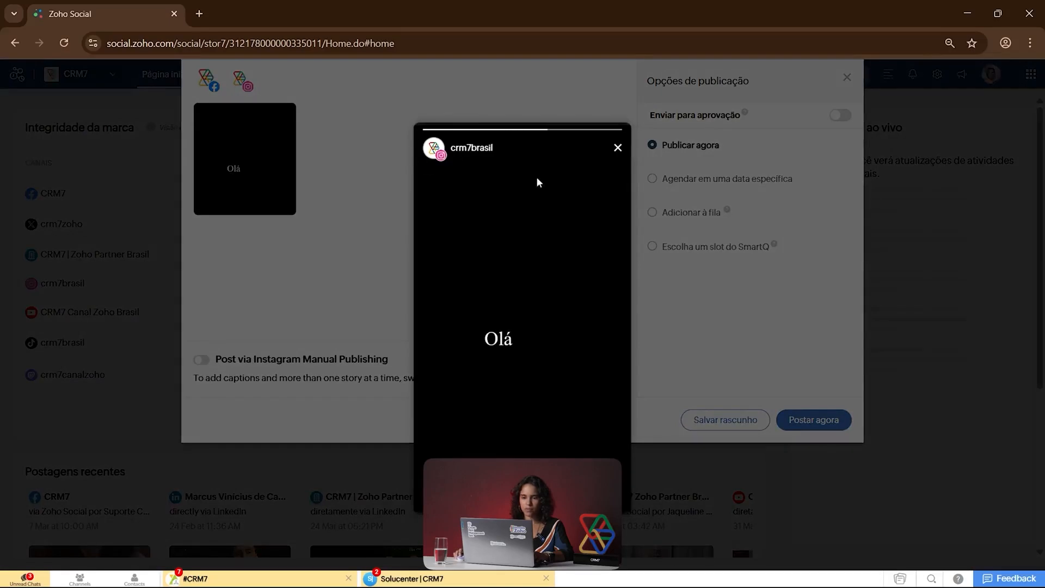
click(618, 148)
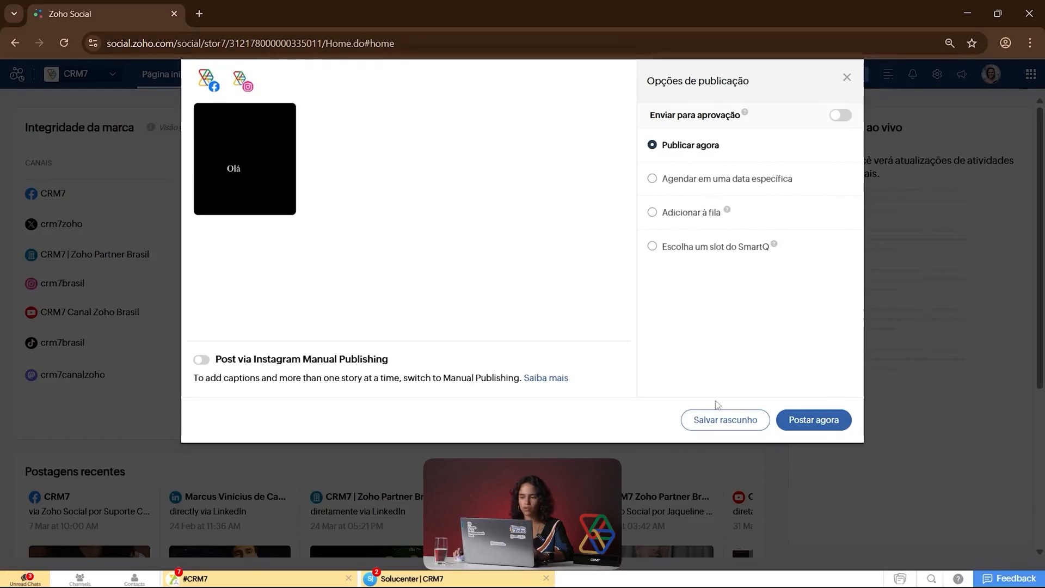
click(847, 78)
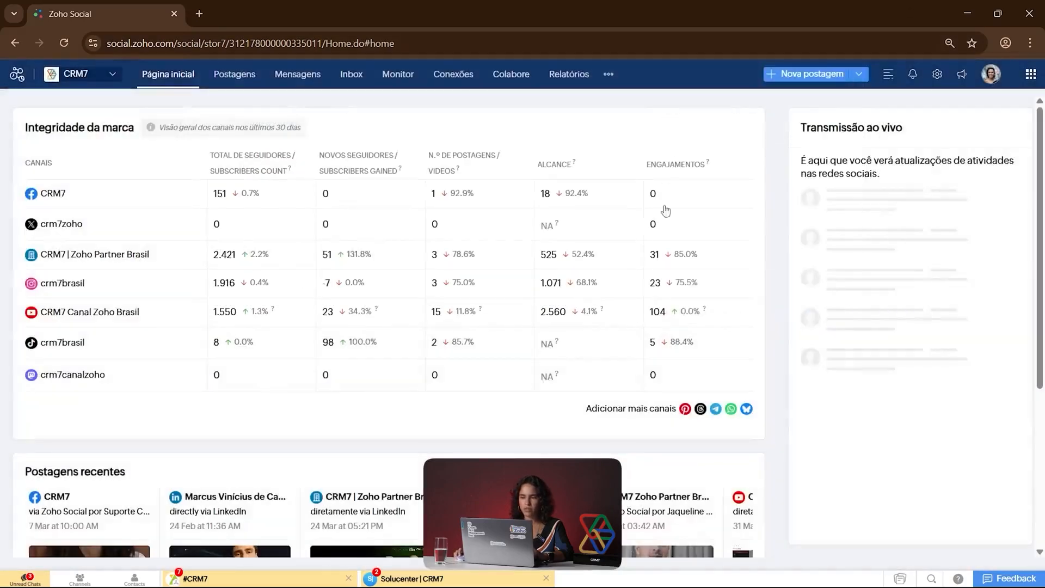
Step: Open bulk scheduling and review the upload file format, date format, URL shortening, channel selection, column order and approval options
click(860, 75)
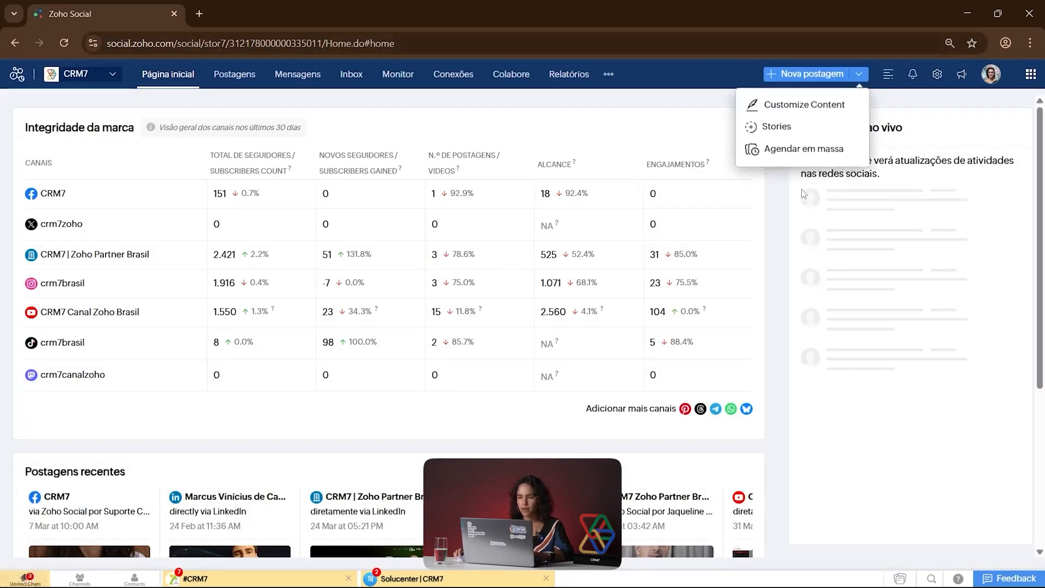
click(783, 149)
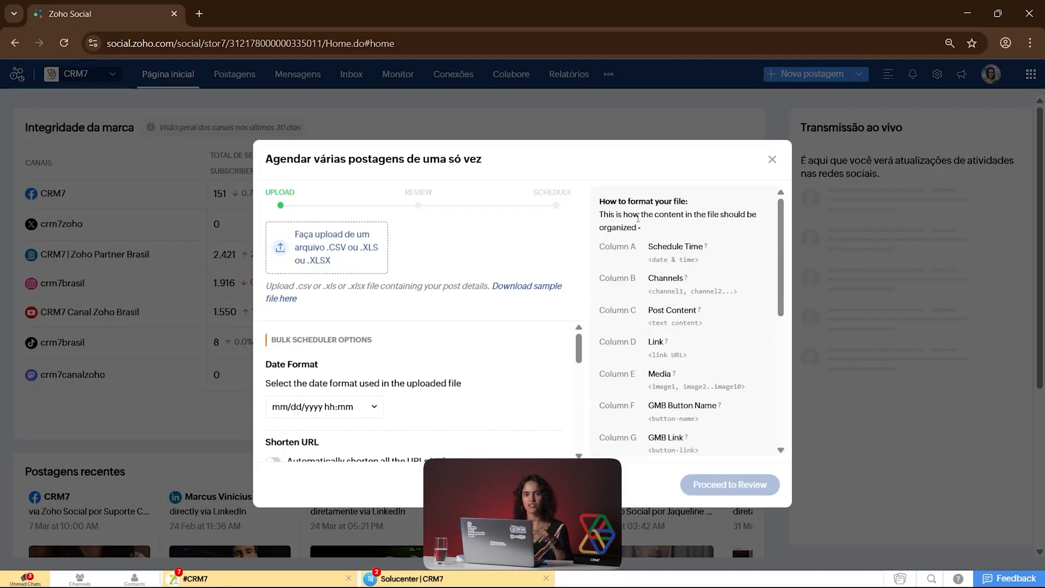
scroll(639, 218, down, 1)
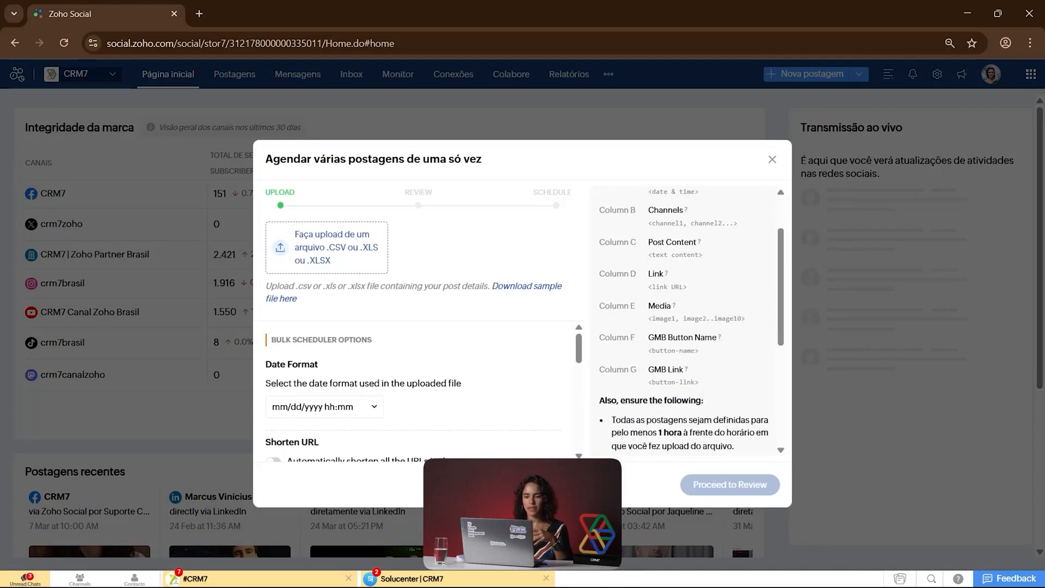
scroll(467, 370, down, 2)
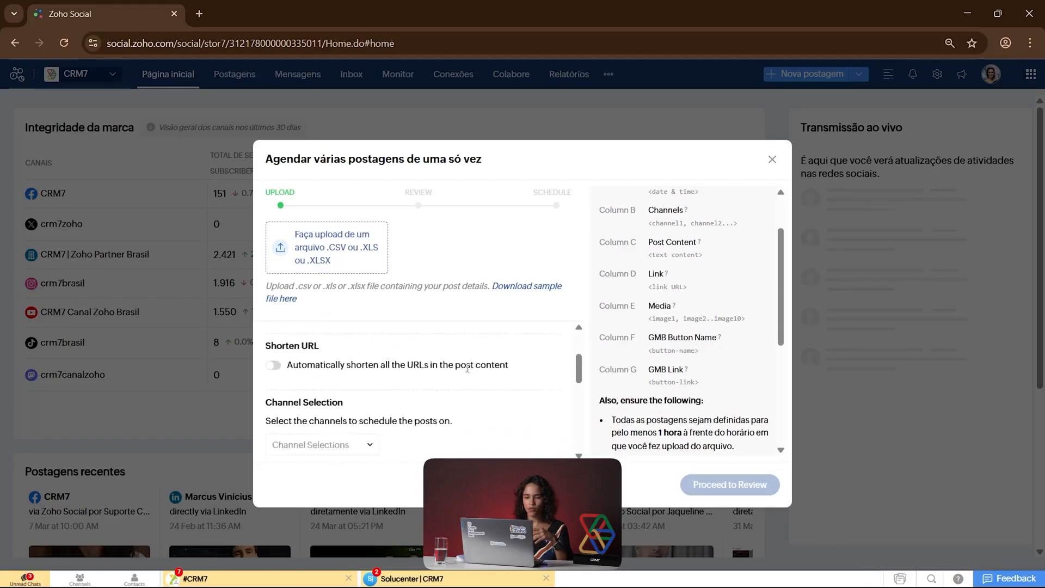
scroll(467, 370, down, 3)
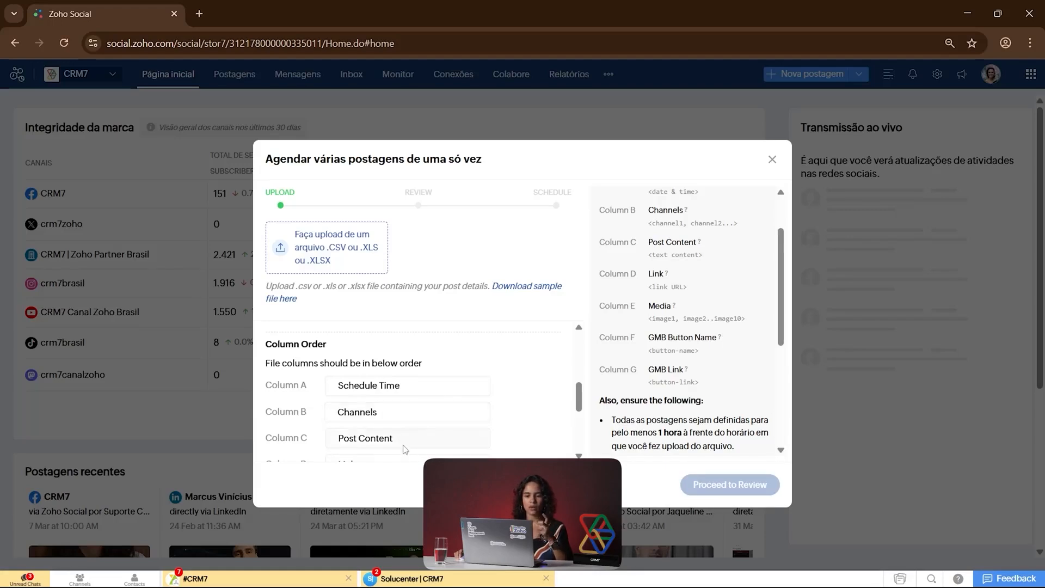
scroll(408, 447, down, 3)
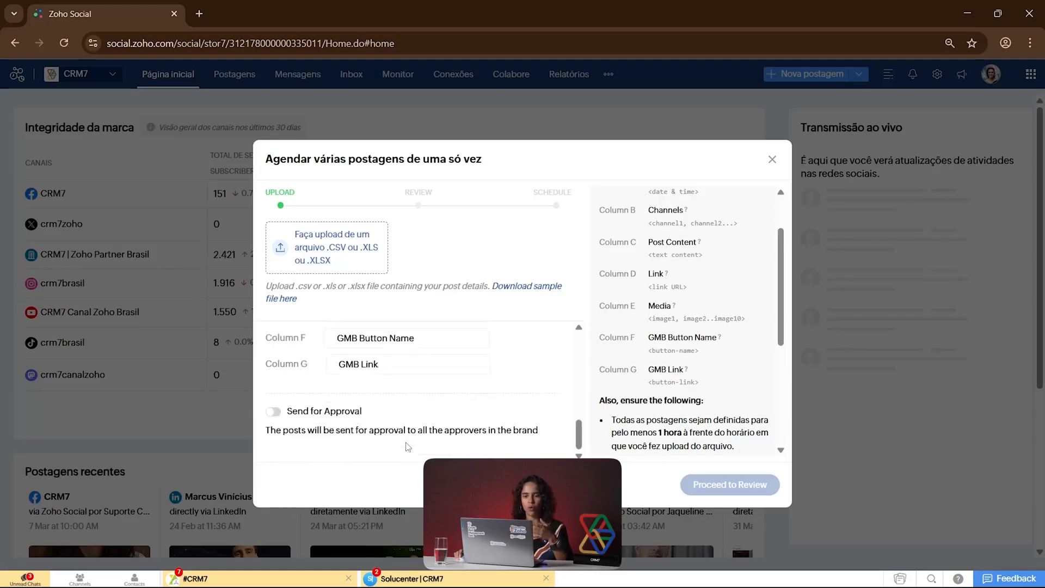
scroll(401, 384, up, 2)
scroll(391, 425, down, 2)
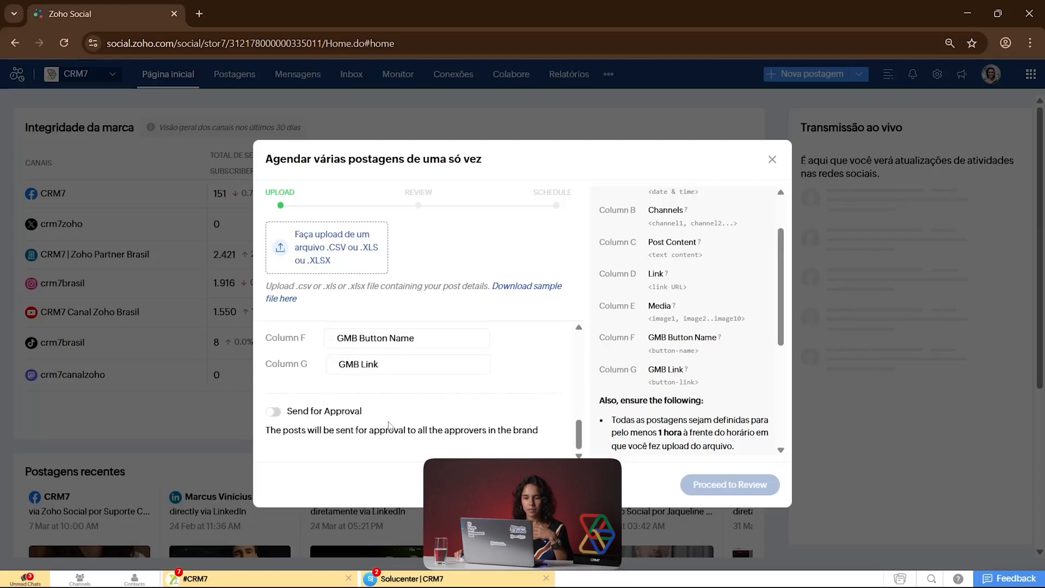
scroll(316, 360, up, 5)
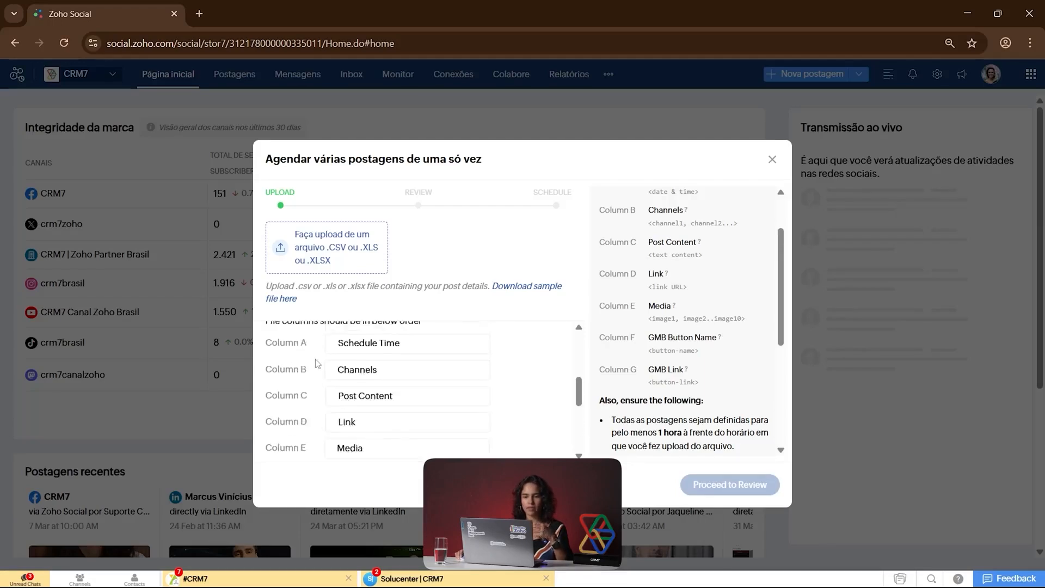
scroll(318, 364, up, 3)
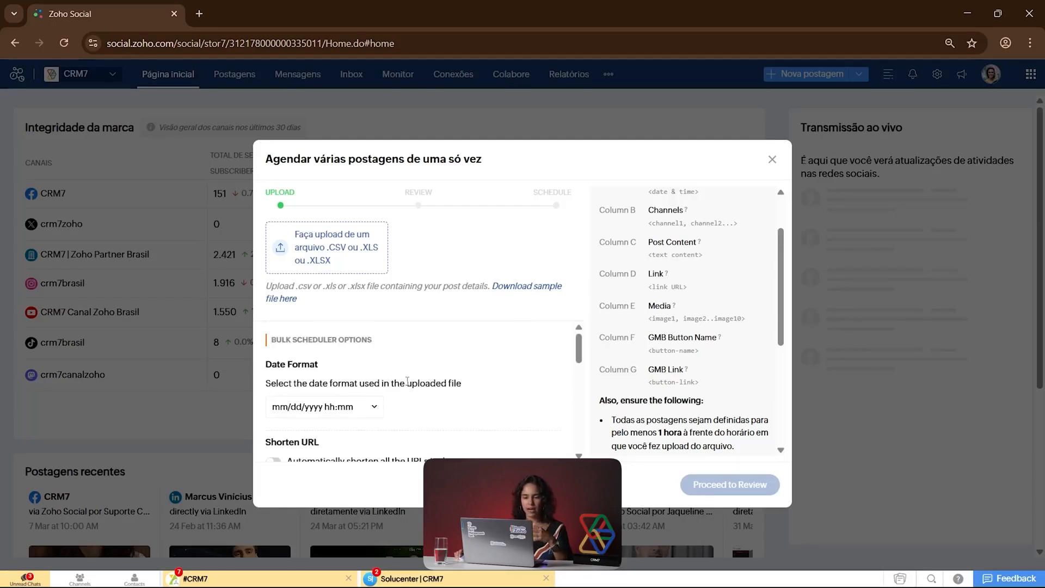
scroll(406, 381, down, 3)
scroll(392, 376, down, 1)
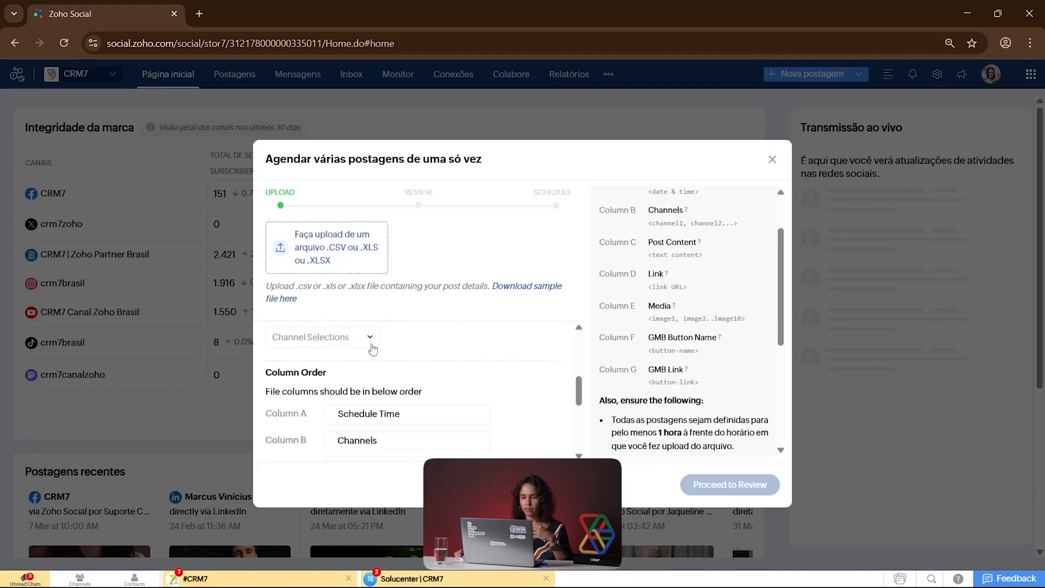
Step: Set the bulk scheduler's channel selection to "Select channels" and review the file column order and approval option
scroll(427, 366, up, 1)
click(364, 404)
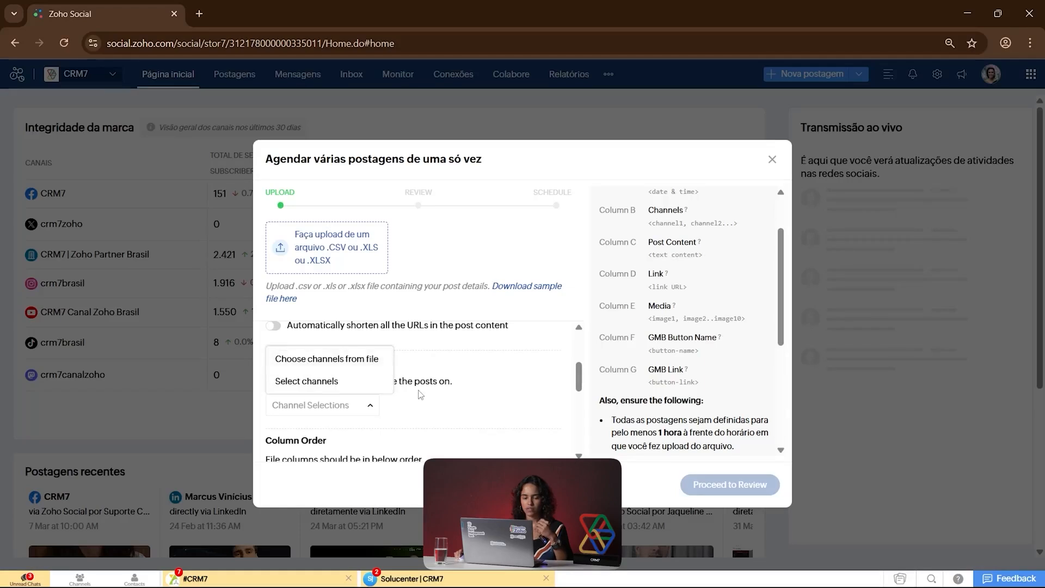
click(361, 383)
scroll(433, 393, down, 3)
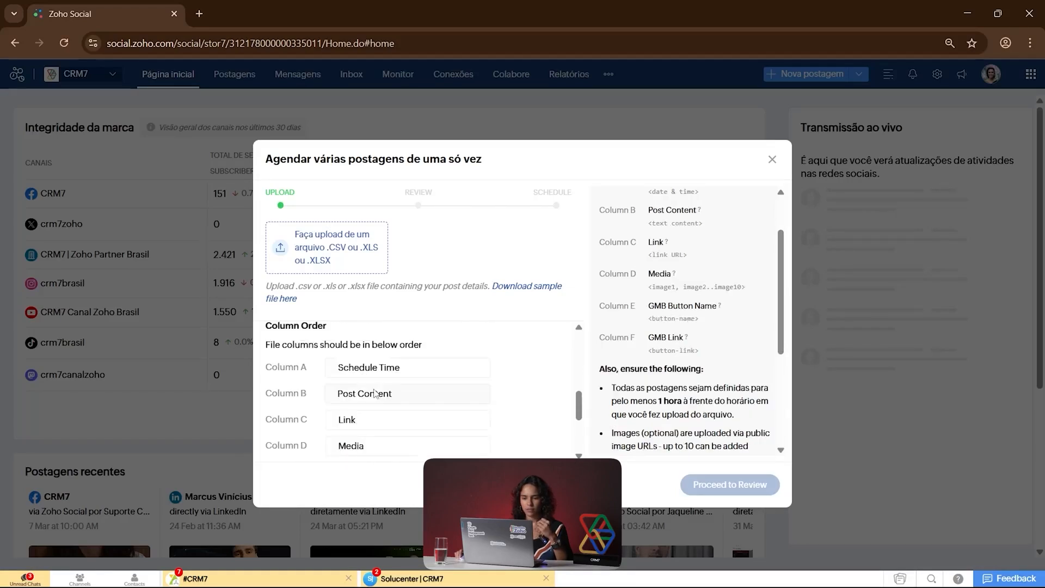
scroll(391, 372, down, 3)
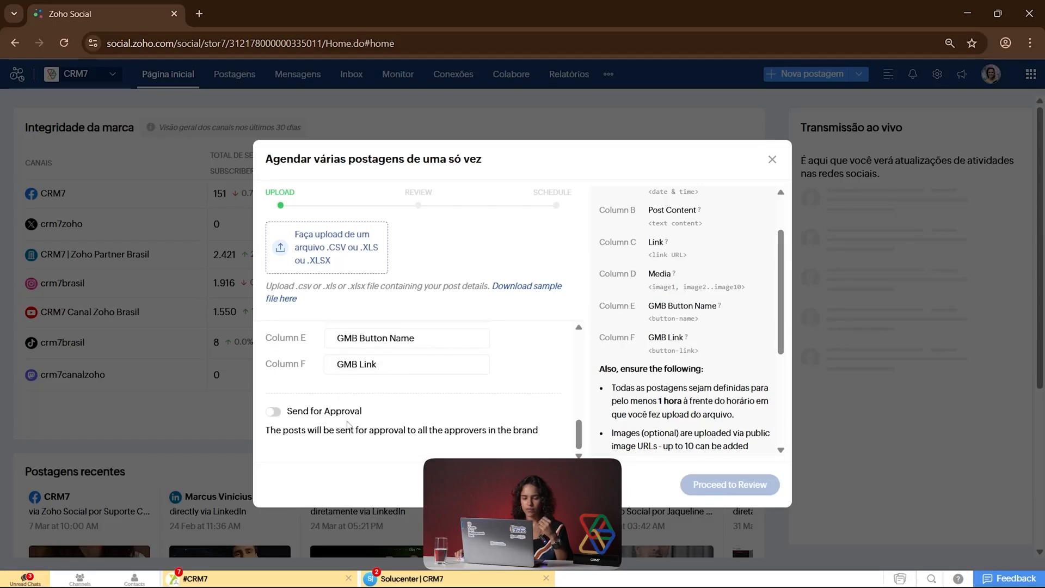
Step: Review the file upload area and formatting instructions again, and close the bulk scheduler without uploading a file
scroll(381, 418, up, 6)
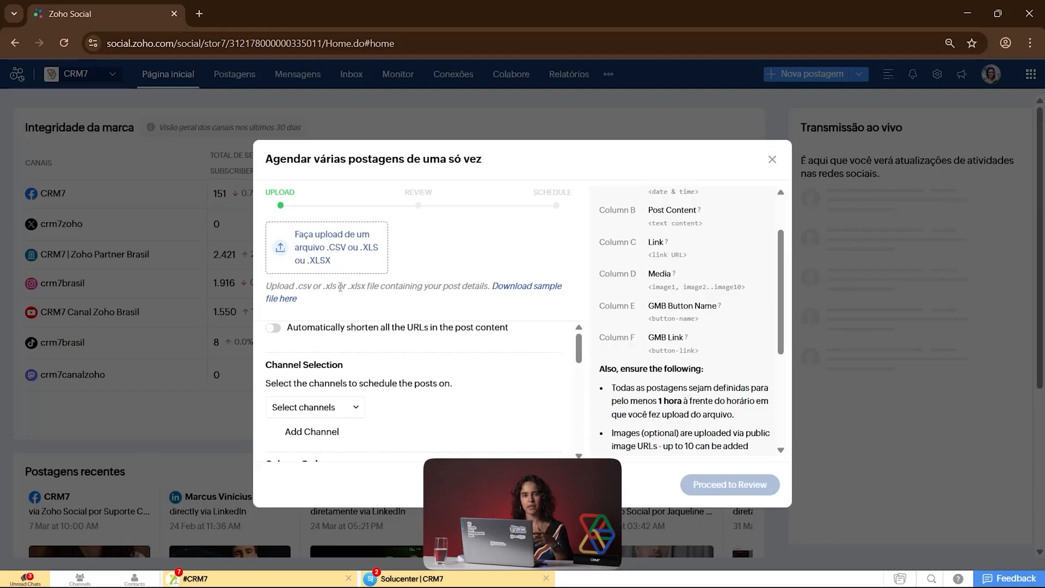
scroll(577, 337, up, 3)
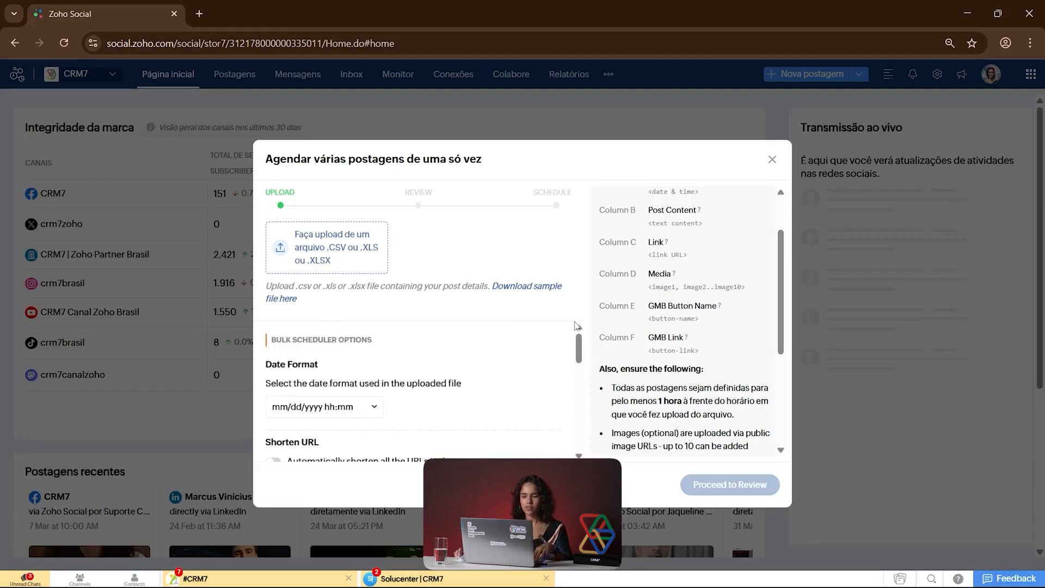
scroll(664, 305, up, 2)
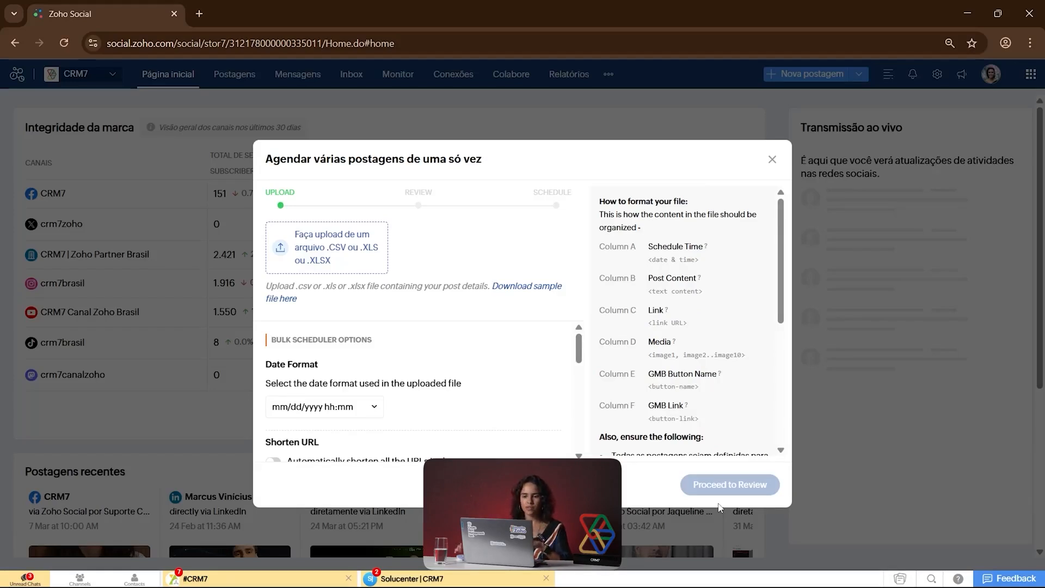
click(772, 159)
click(601, 353)
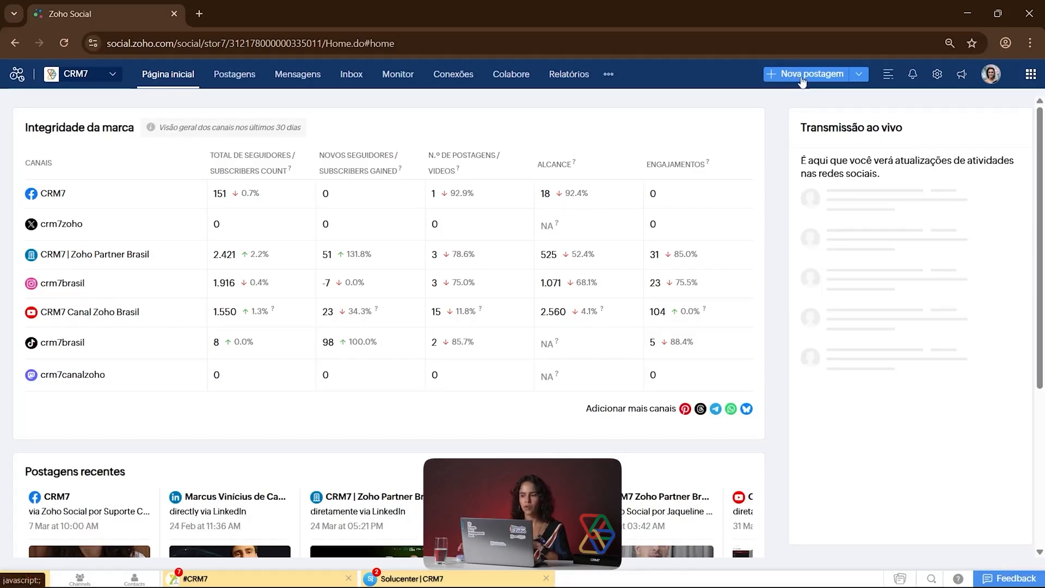
Step: View the notifications and the product resources and announcements, closing each when finished
click(915, 77)
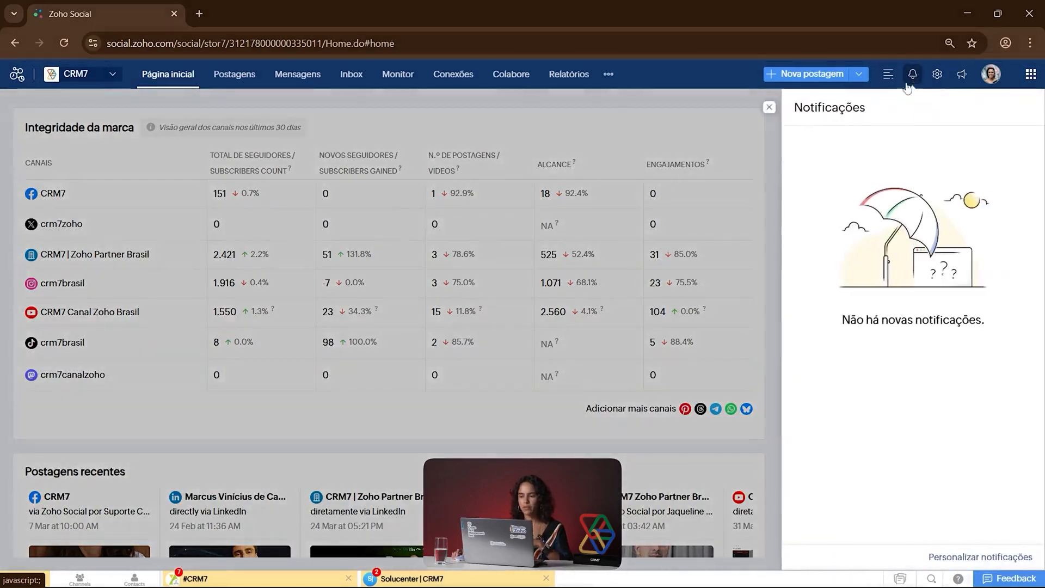
click(769, 108)
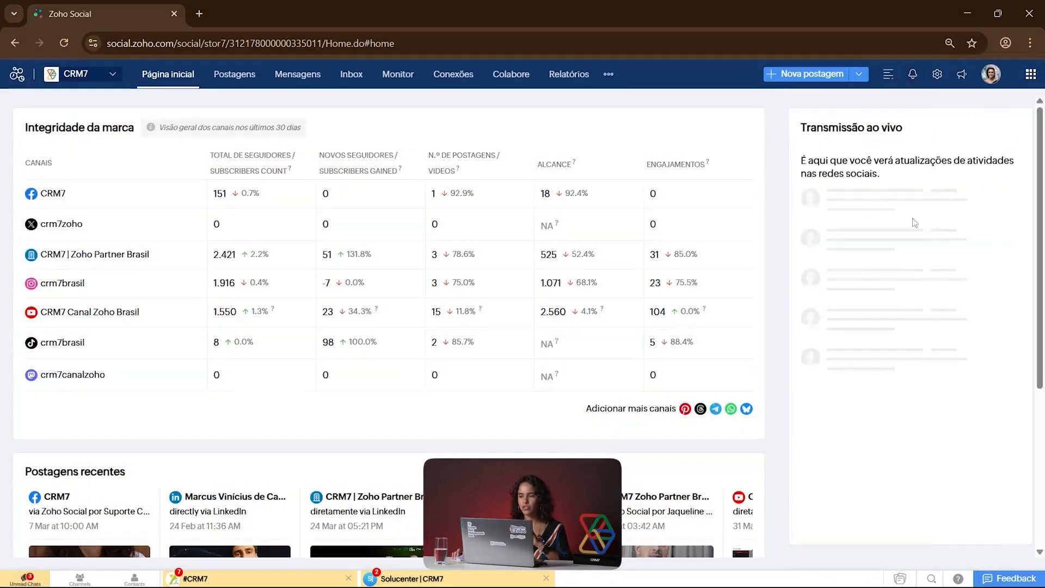
click(963, 76)
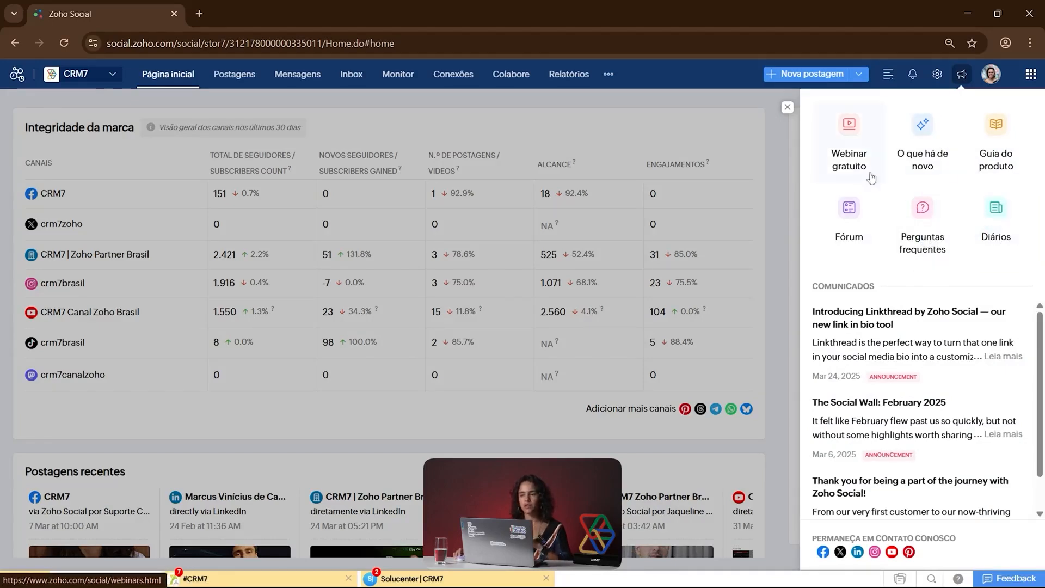
click(788, 108)
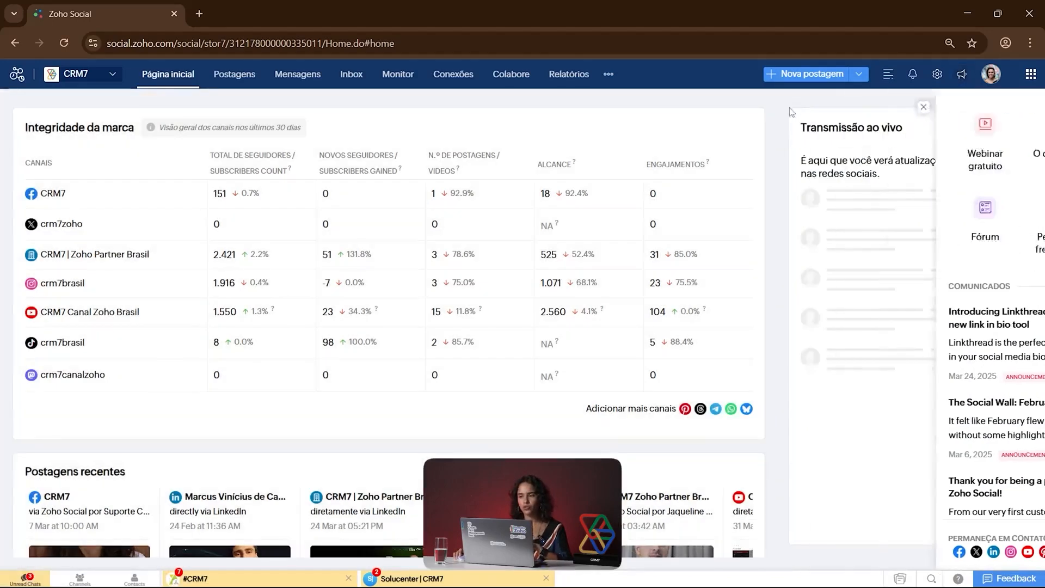
Step: Open the brand settings at the brand information page
click(937, 76)
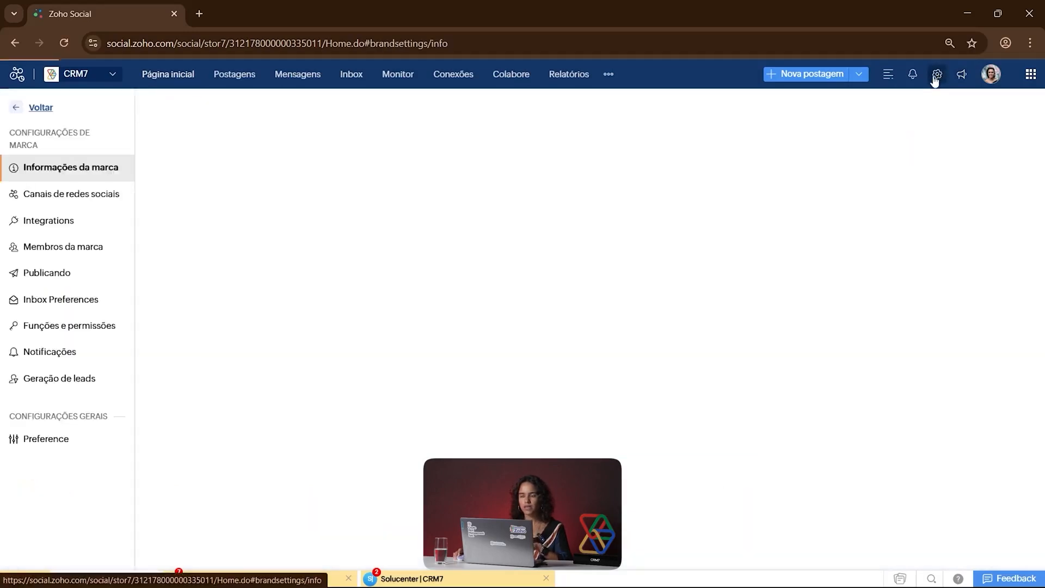